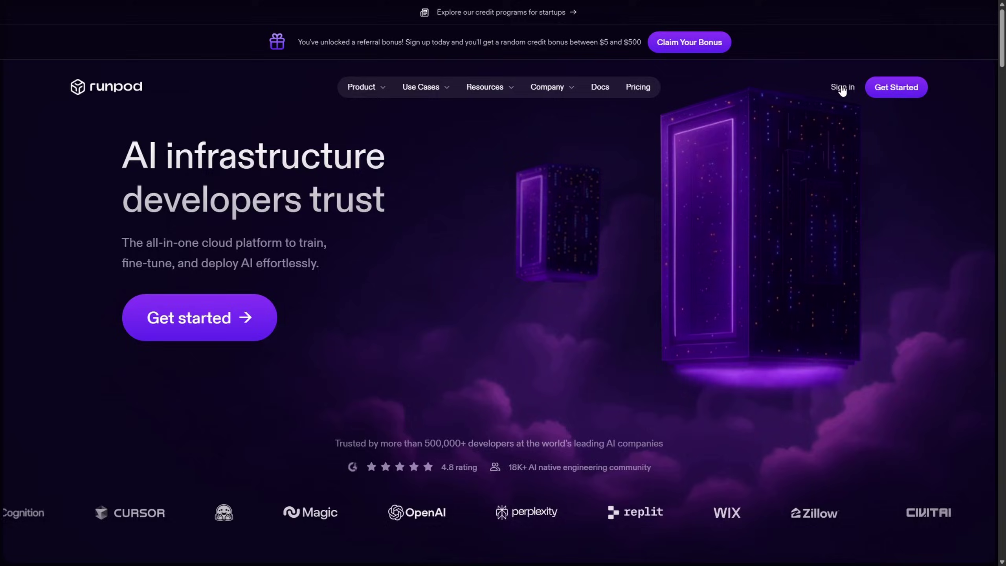
# - Sign in from the Runpod homepage and reach the console Home dashboard
pyautogui.click(842, 88)
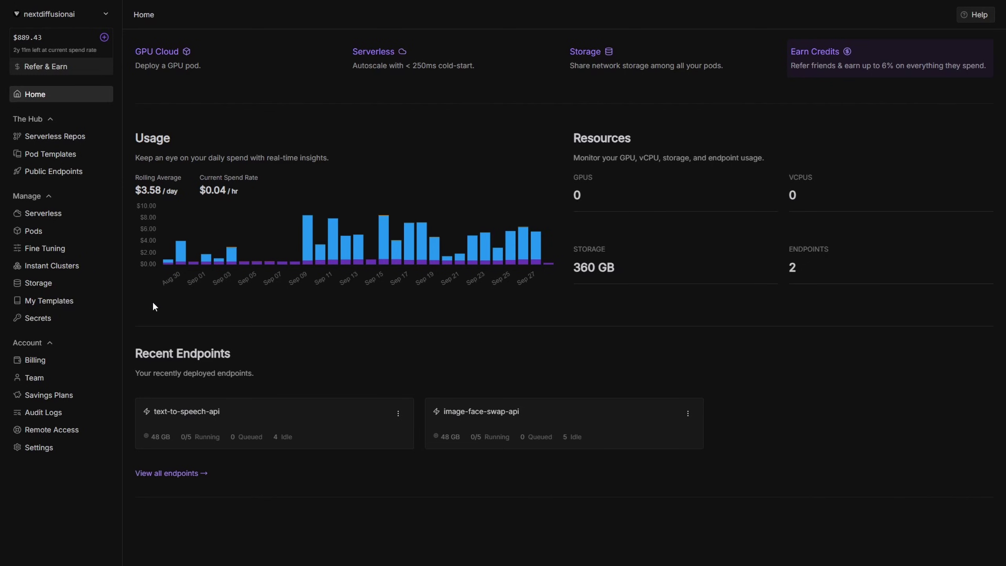
# - Create a 50 GB network volume named 'ComfyUI SageAttention' in EU-RO-1, priced $0.07 per GB
pyautogui.click(65, 288)
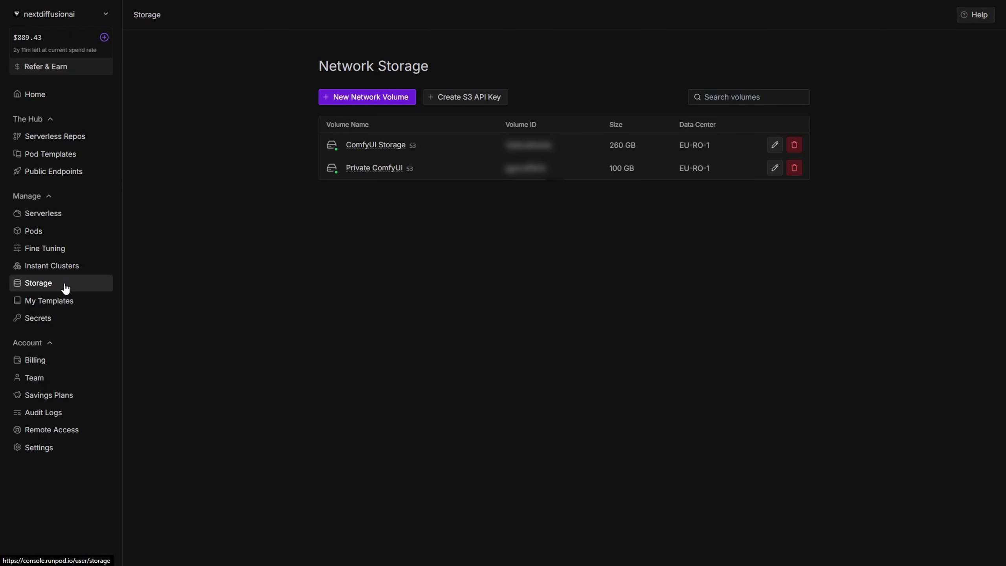
pyautogui.click(379, 99)
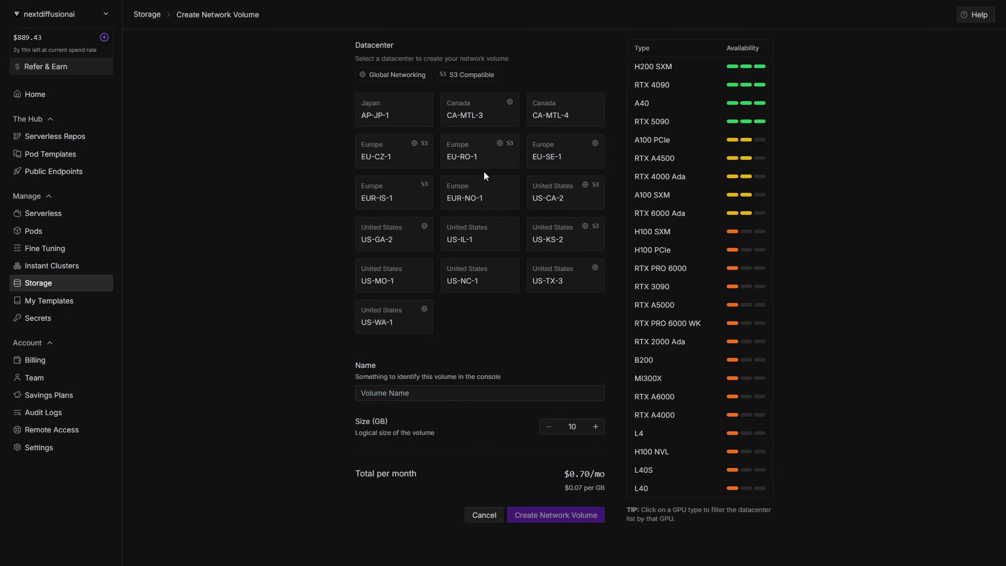
pyautogui.click(466, 162)
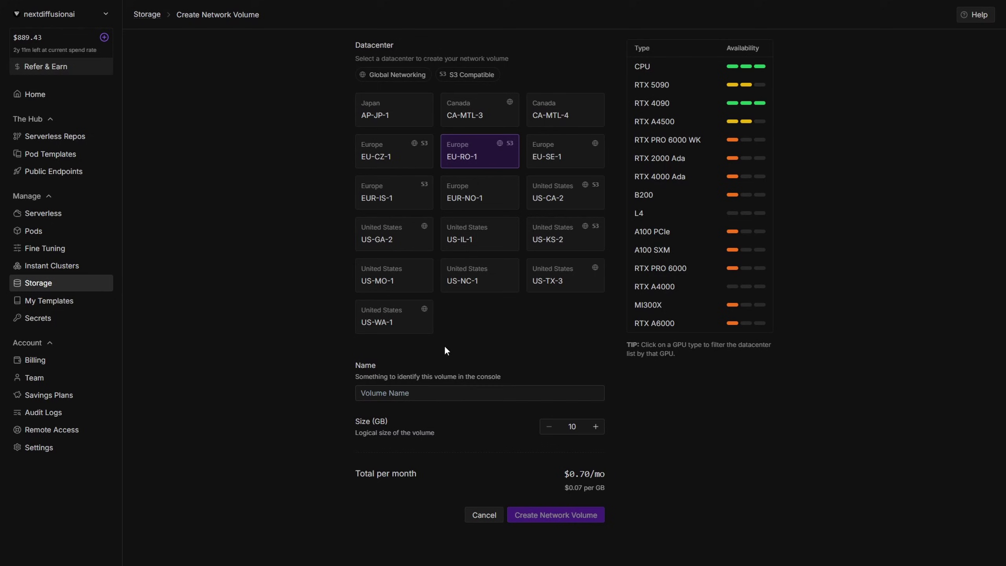
pyautogui.click(423, 393)
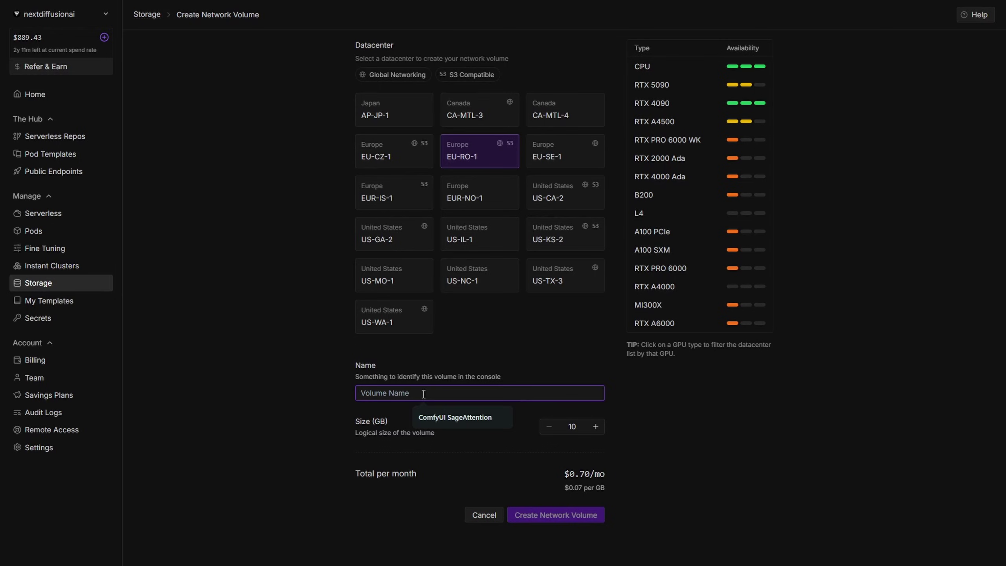
pyautogui.click(453, 420)
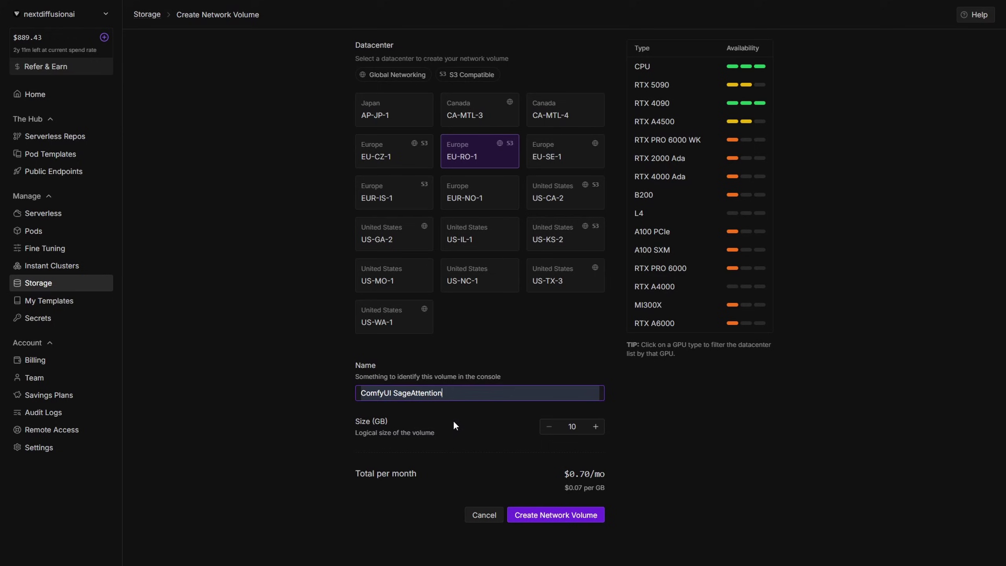
pyautogui.doubleClick(574, 425)
pyautogui.write('50')
pyautogui.moveTo(577, 490); pyautogui.dragTo(605, 495)
pyautogui.click(613, 489)
pyautogui.click(555, 517)
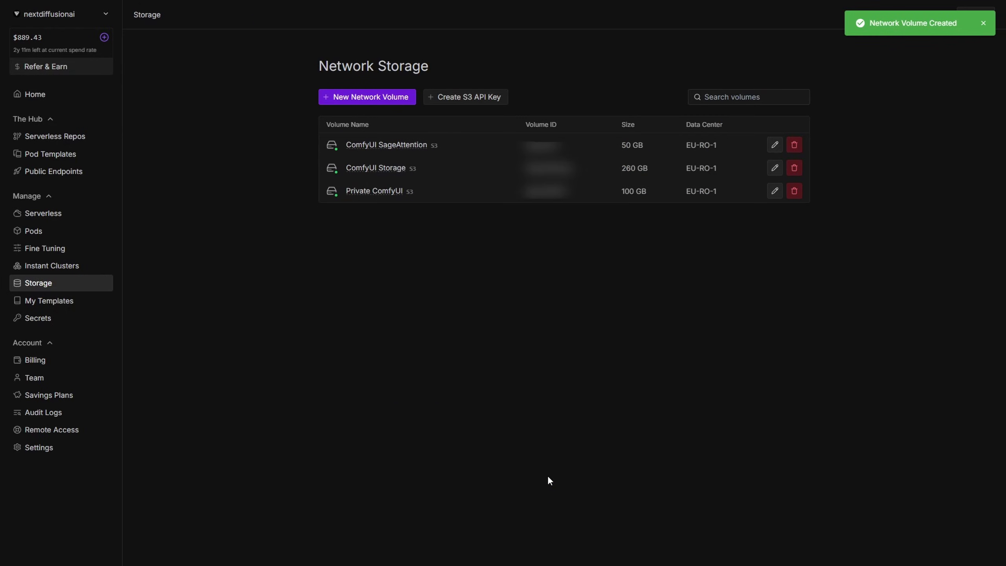
# - Start a pod deployment with the ComfyUI SageAttention volume attached
pyautogui.click(379, 146)
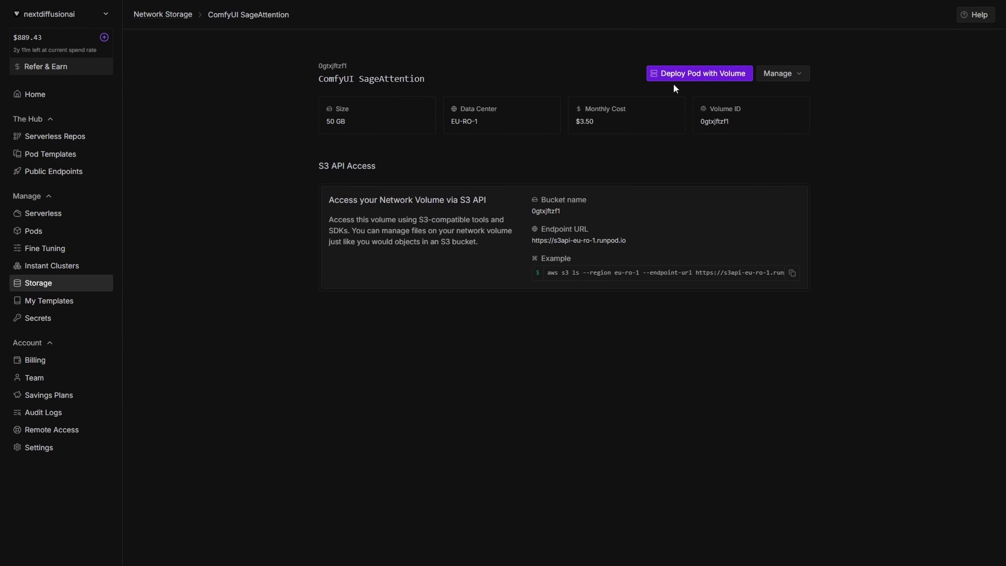
pyautogui.click(696, 75)
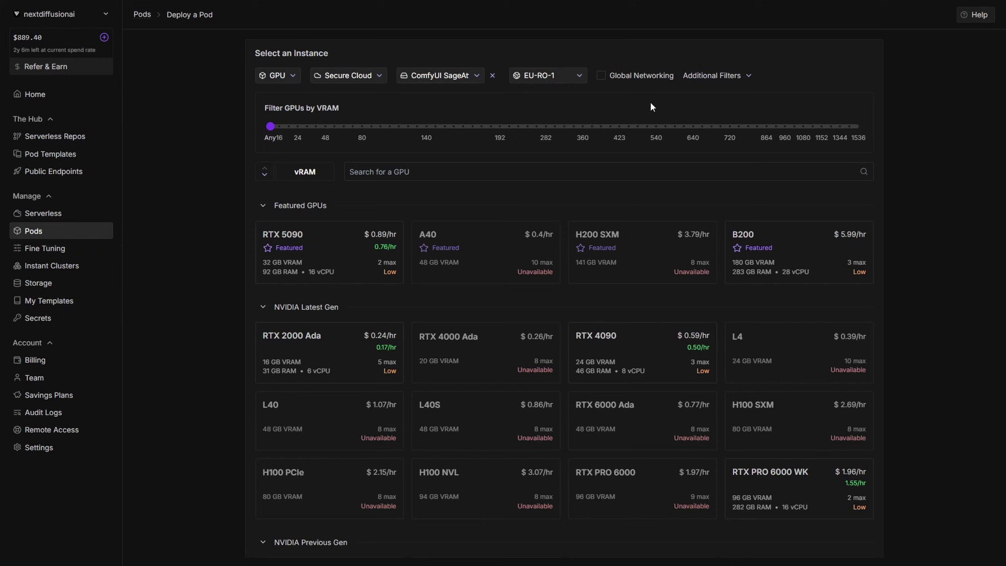
pyautogui.click(452, 80)
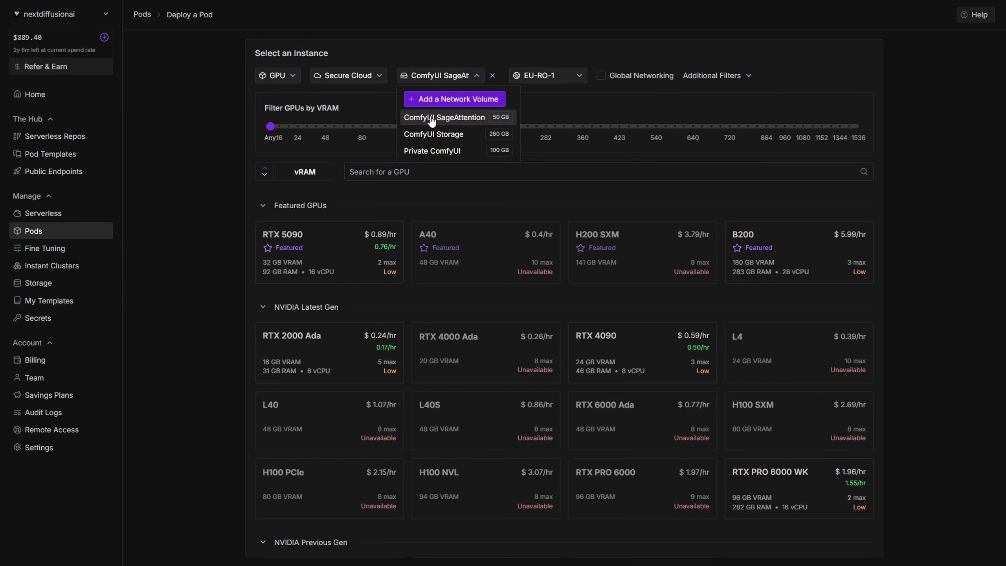
pyautogui.click(358, 91)
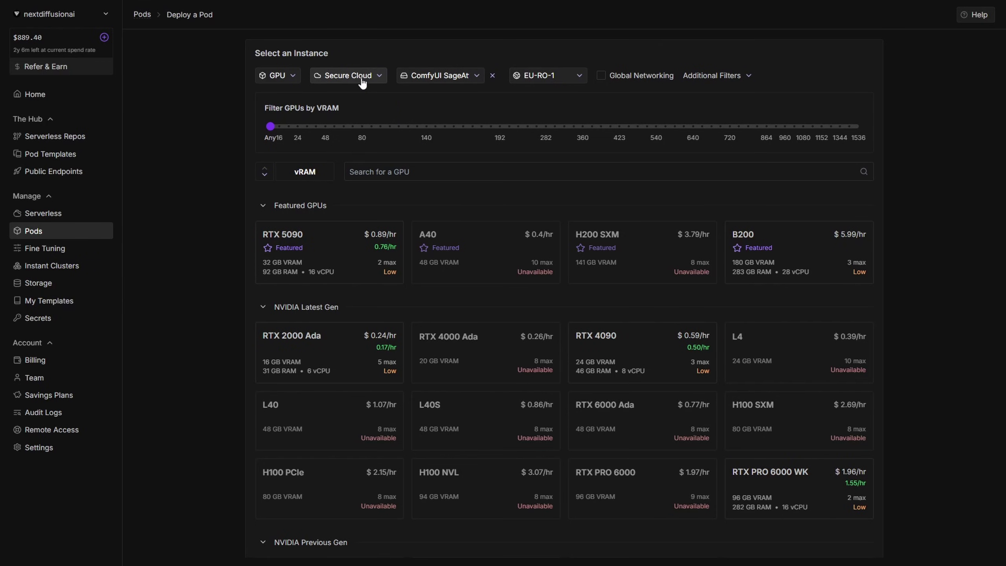
# - Limit the available GPUs to CUDA version 12.8 using the additional filters
pyautogui.click(730, 76)
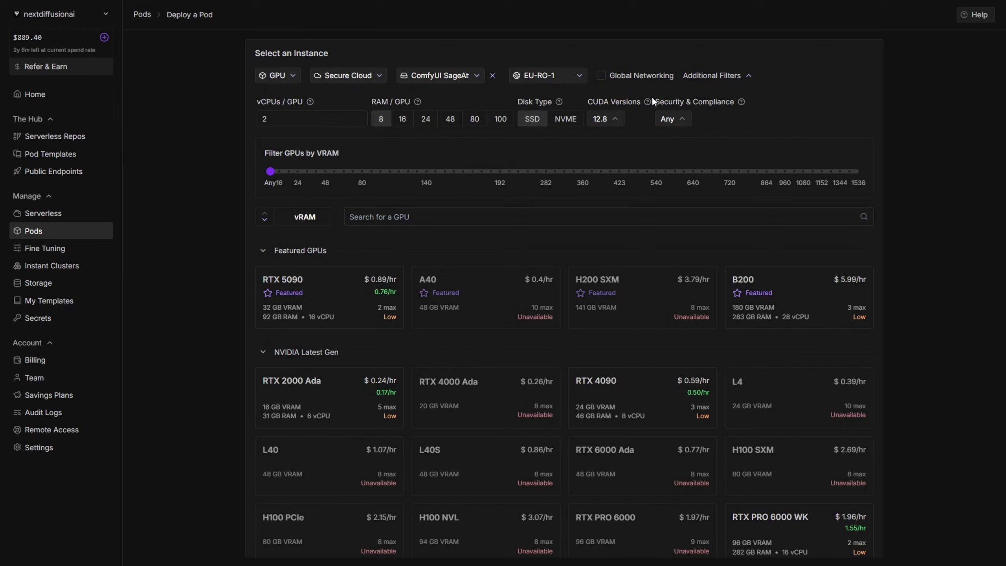
pyautogui.click(604, 119)
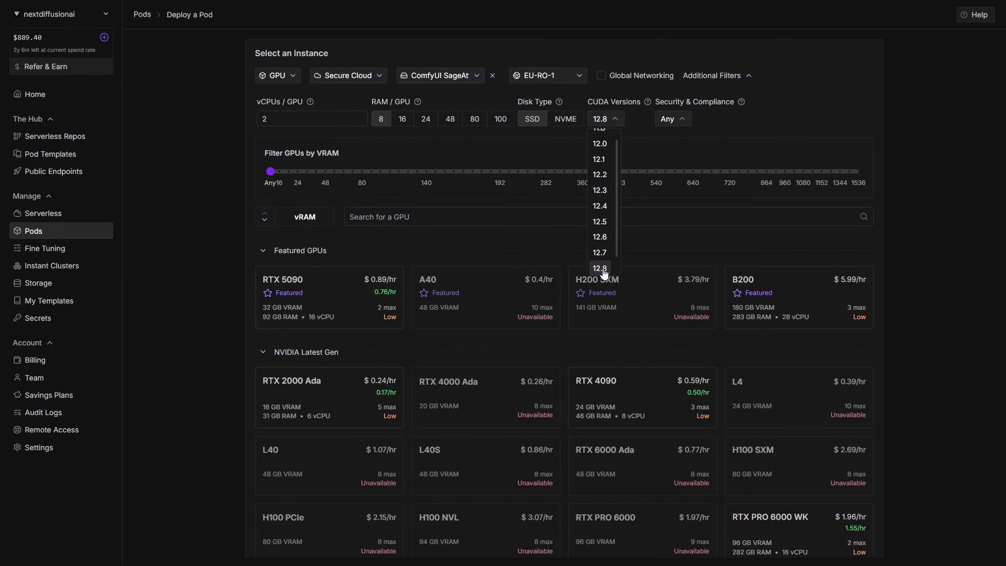
pyautogui.scroll(-1, 604, 253)
pyautogui.click(602, 251)
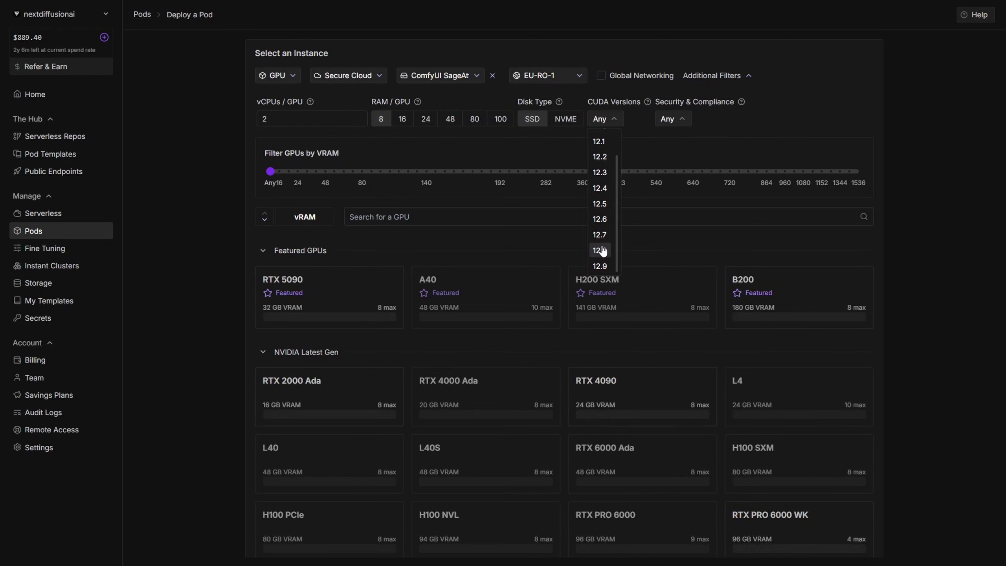
pyautogui.click(603, 252)
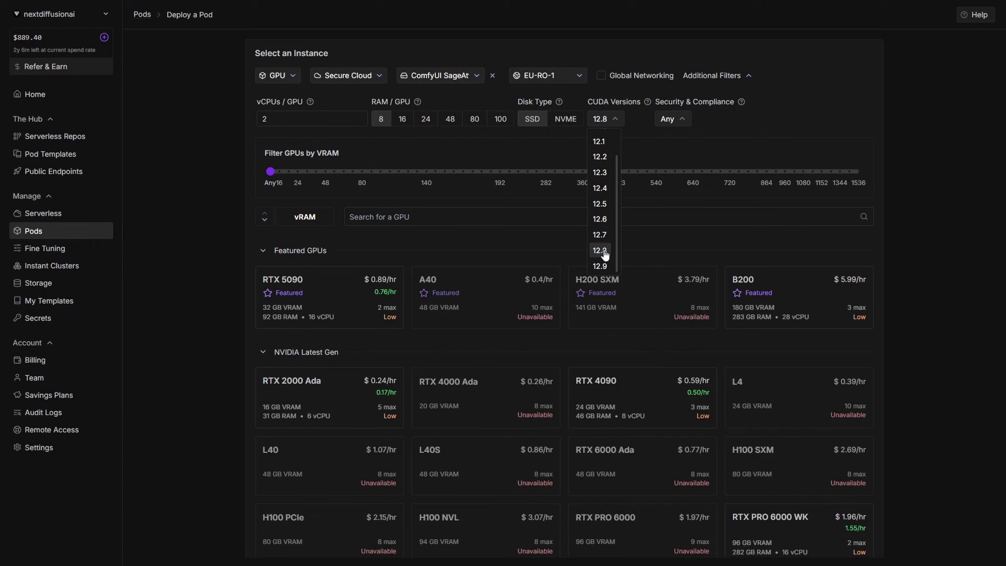
pyautogui.click(731, 151)
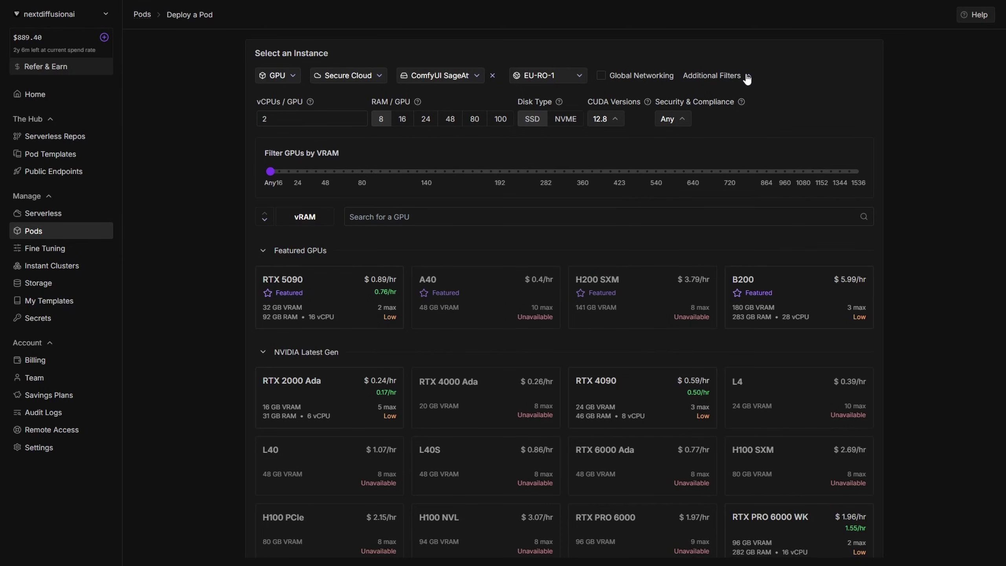
pyautogui.click(748, 76)
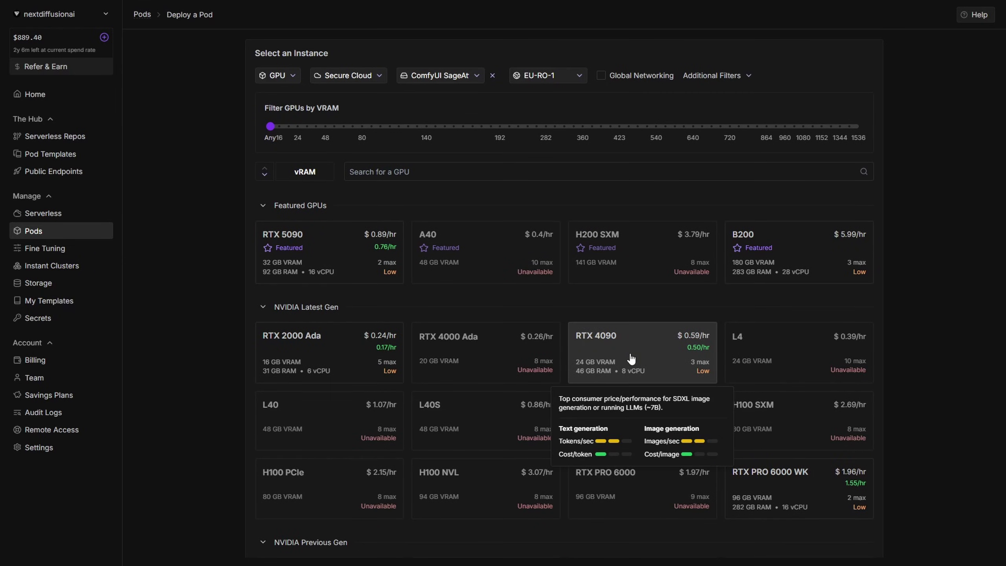
# - Choose the RTX 4090 GPU with the Next Diffusion - ComfyUI SageAttention template
pyautogui.click(650, 354)
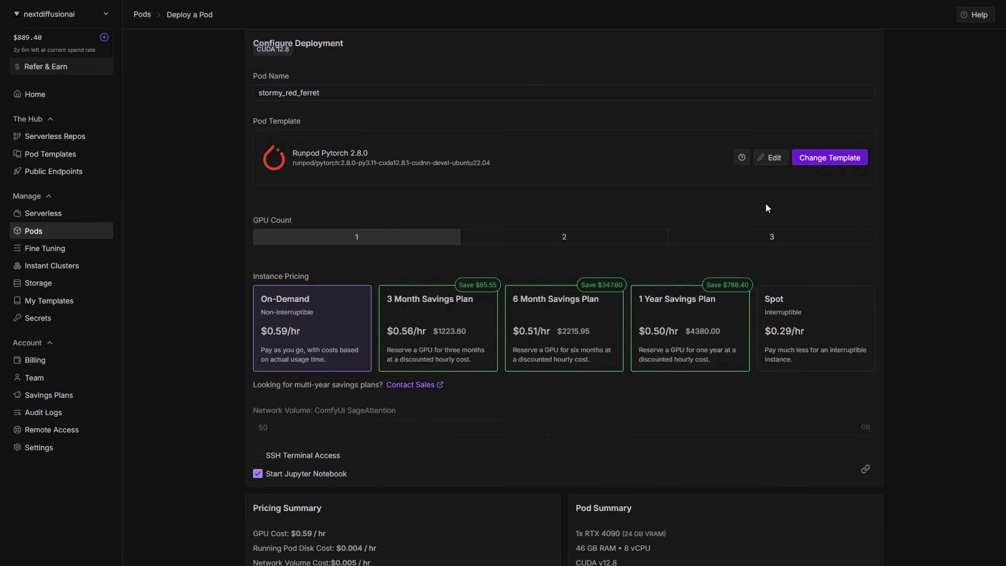
pyautogui.click(830, 159)
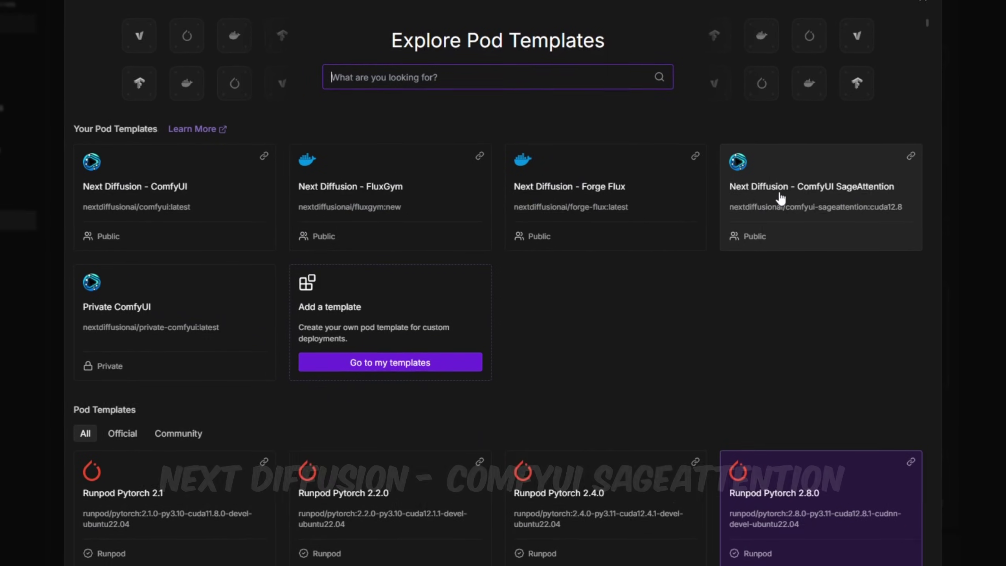
pyautogui.click(779, 200)
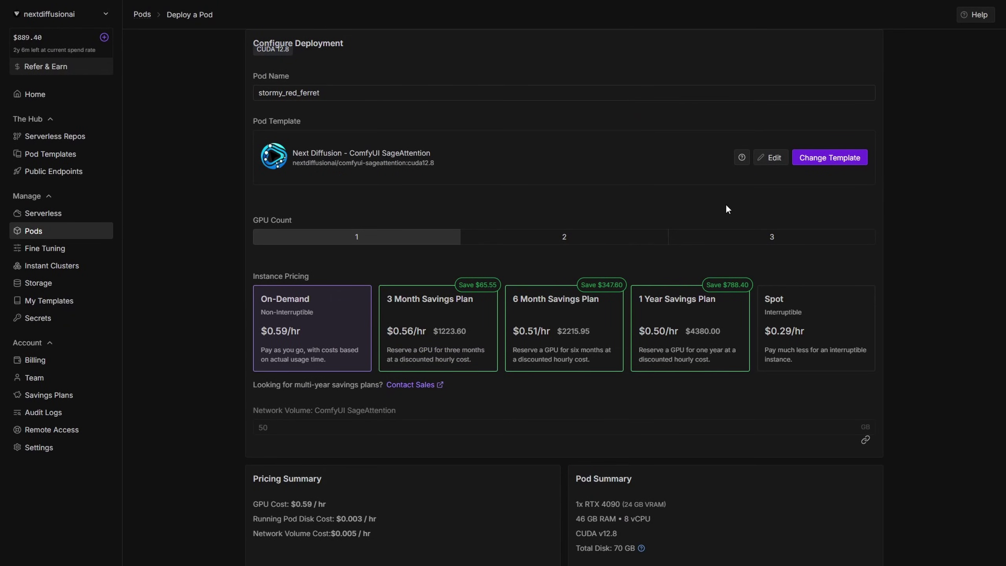
pyautogui.moveTo(440, 163); pyautogui.dragTo(294, 156)
pyautogui.click(342, 186)
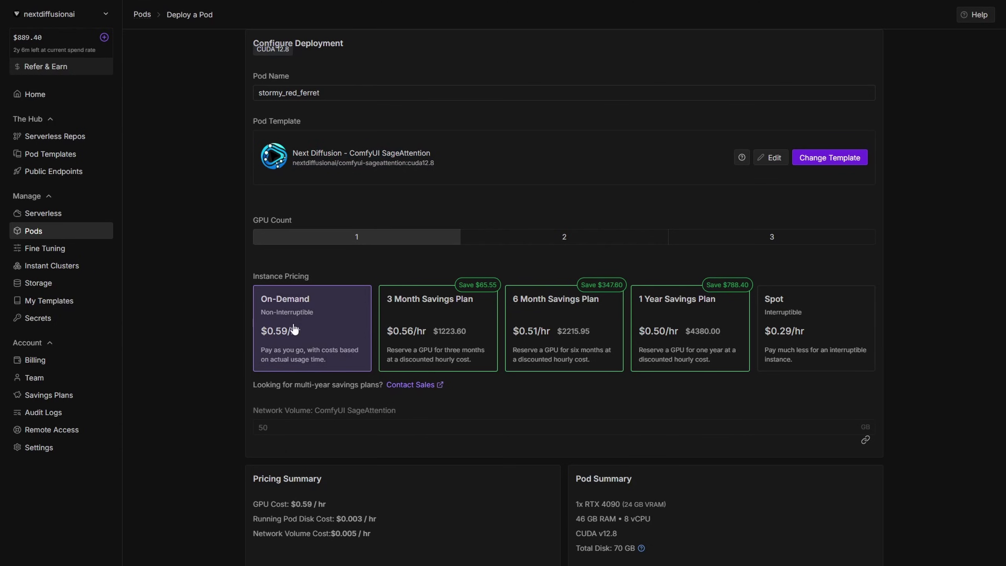
# - Deploy the pod on demand at $0.59/hr
pyautogui.scroll(-1, 231, 409)
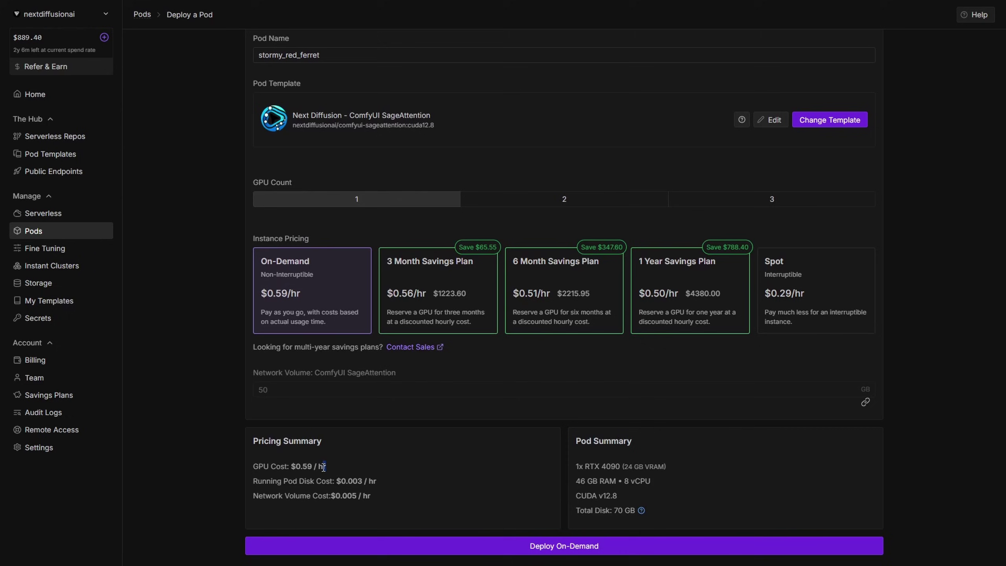
pyautogui.moveTo(324, 467); pyautogui.dragTo(290, 467)
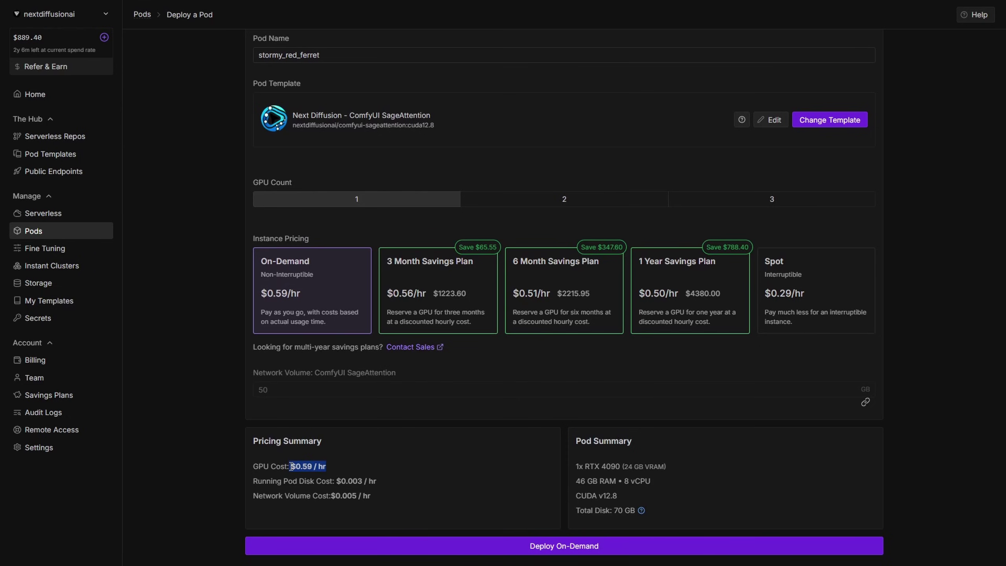
pyautogui.click(334, 466)
pyautogui.click(565, 552)
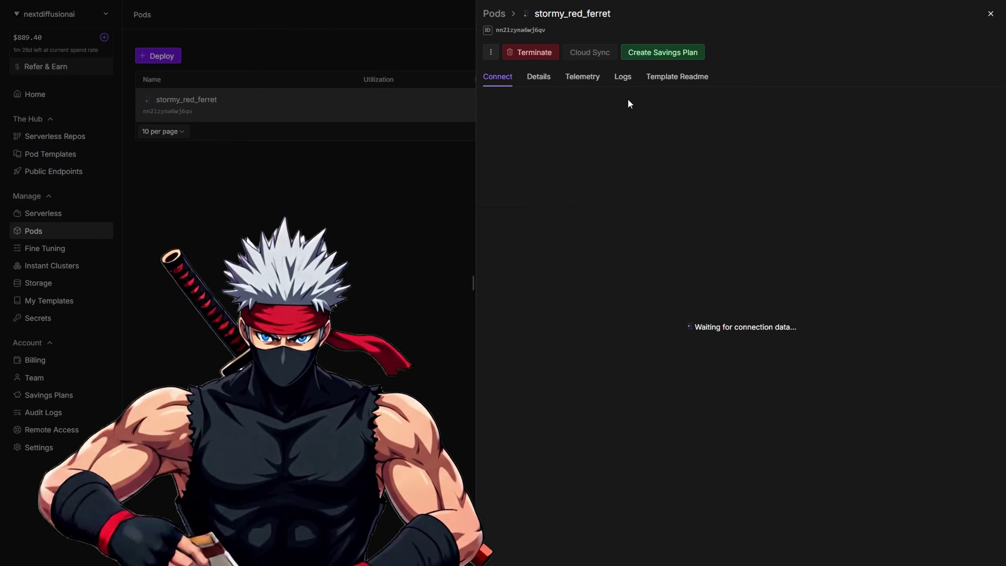
# - Check stormy_red_ferret's container logs for ComfyUI starting with sage attention, then view Connect options
pyautogui.click(622, 77)
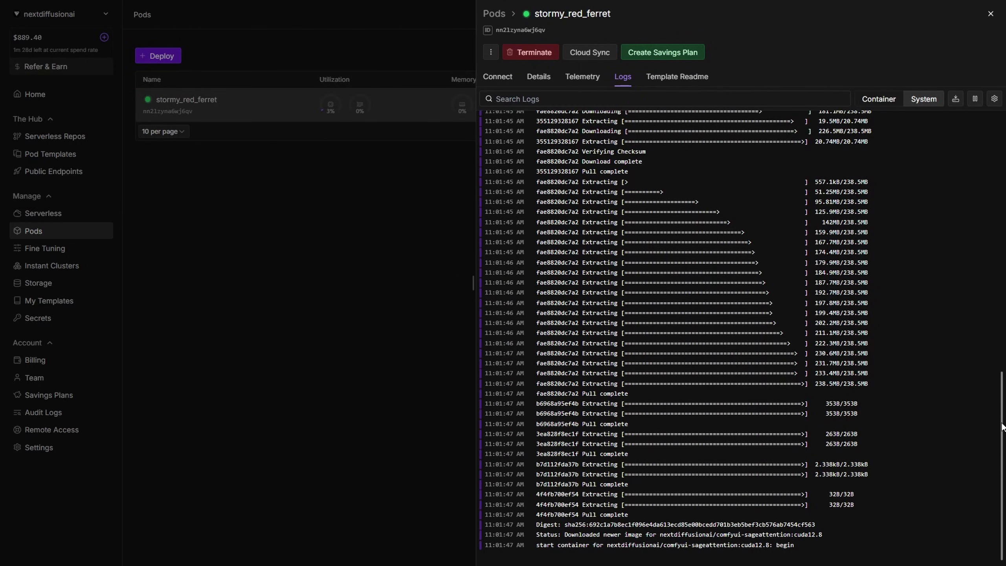
pyautogui.scroll(-1, 1003, 428)
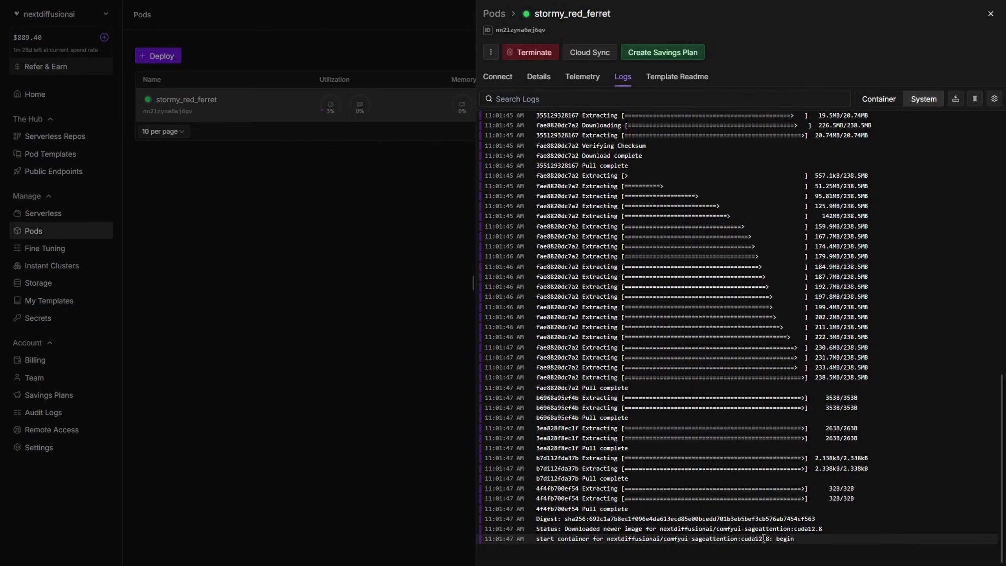
pyautogui.click(874, 105)
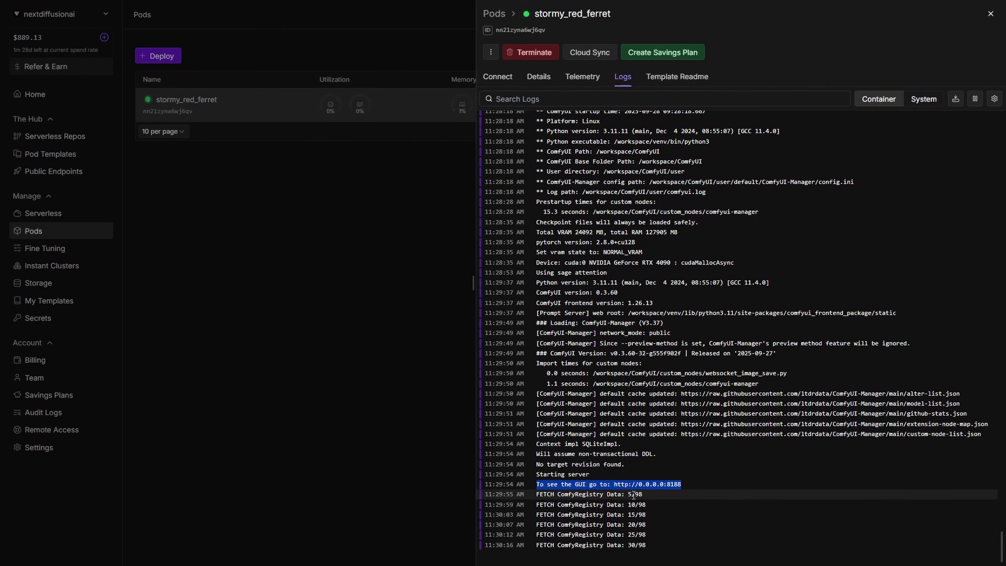
pyautogui.click(629, 474)
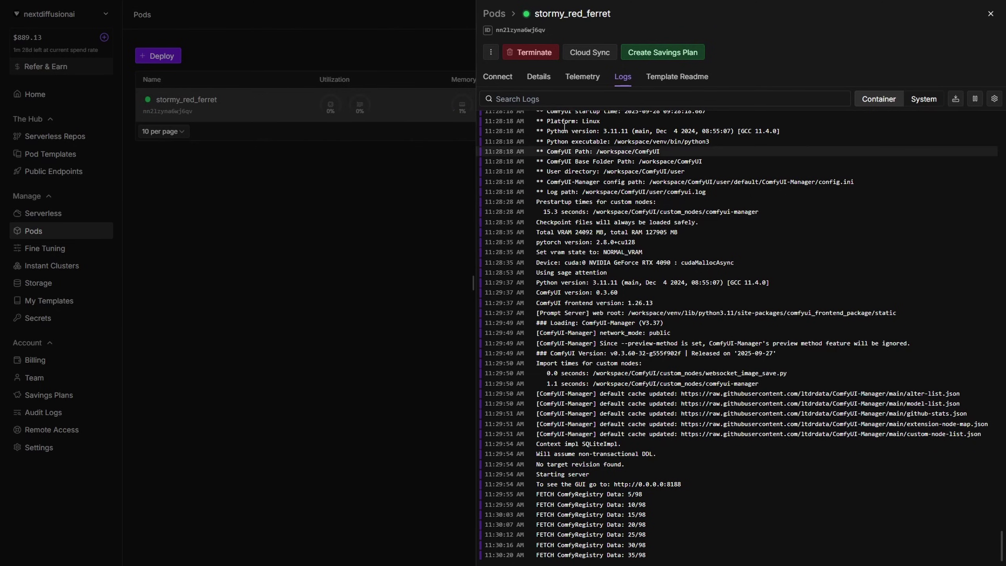
pyautogui.click(498, 78)
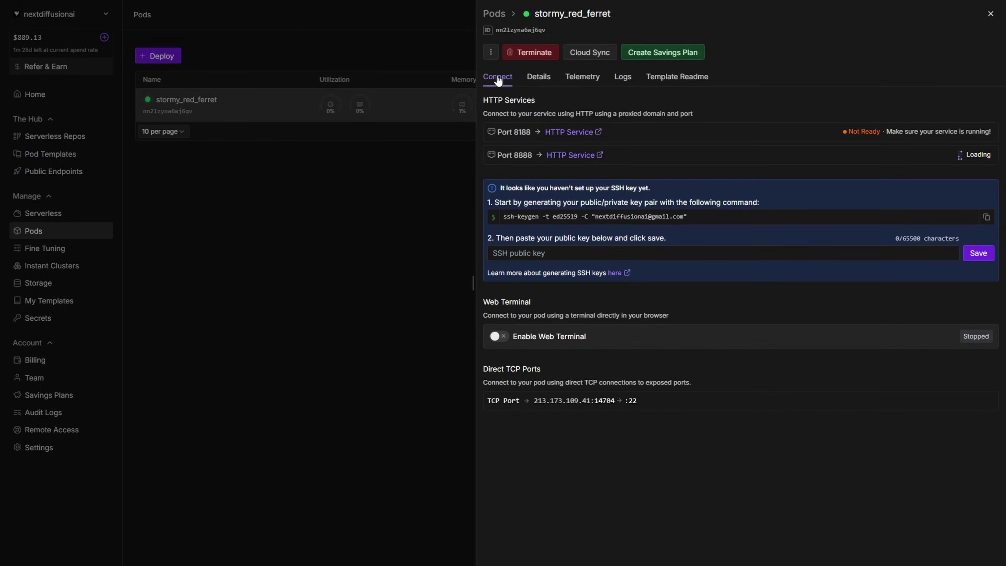
# - Open ComfyUI on port 8188 and load the Flux Dev fp8 template from the Flux templates
pyautogui.click(570, 132)
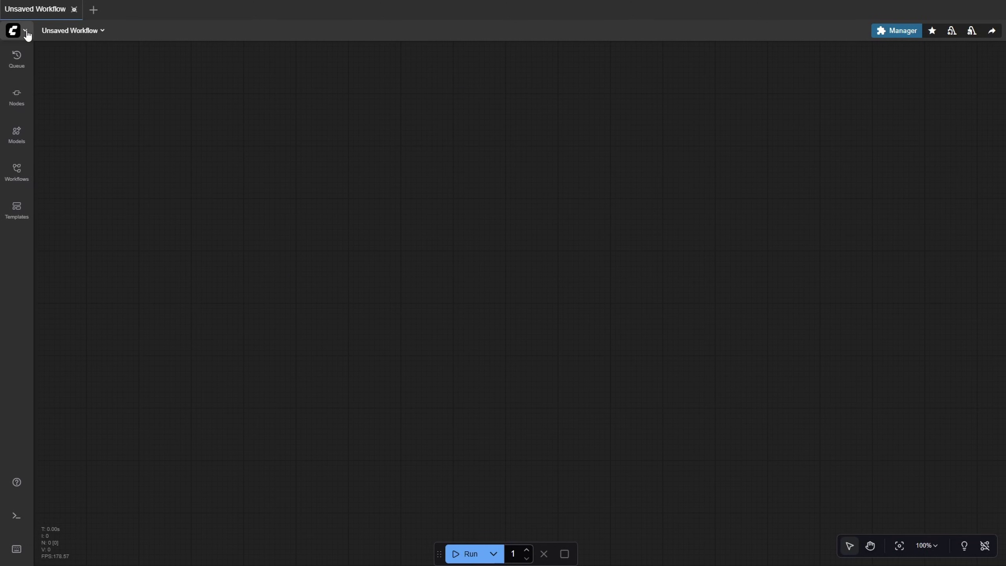
pyautogui.click(26, 32)
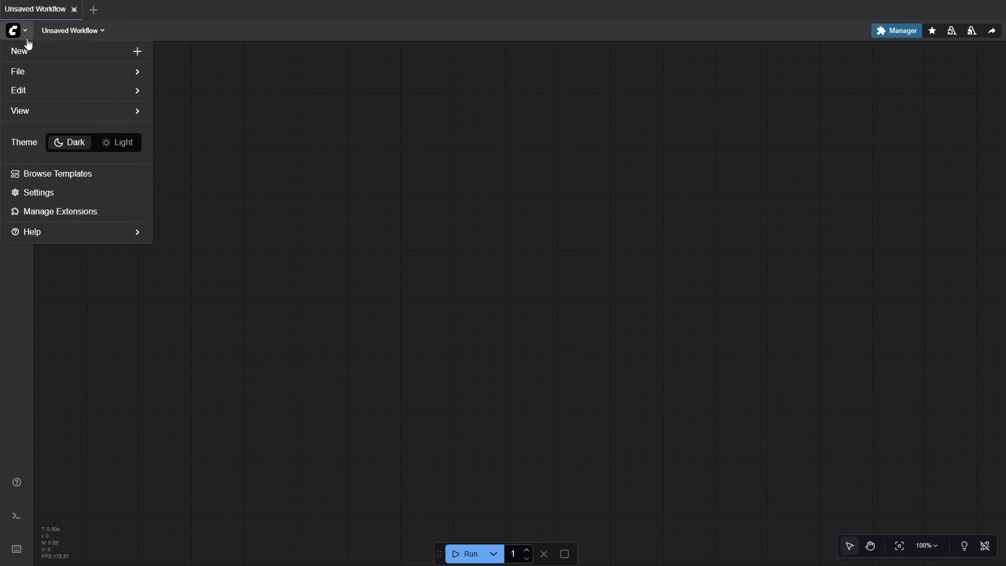
pyautogui.click(69, 177)
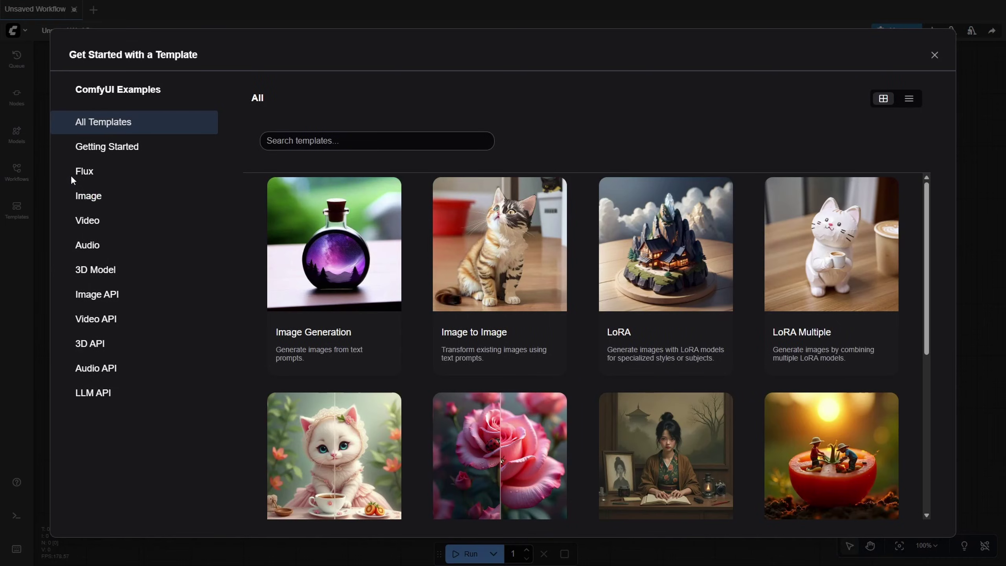
pyautogui.click(102, 177)
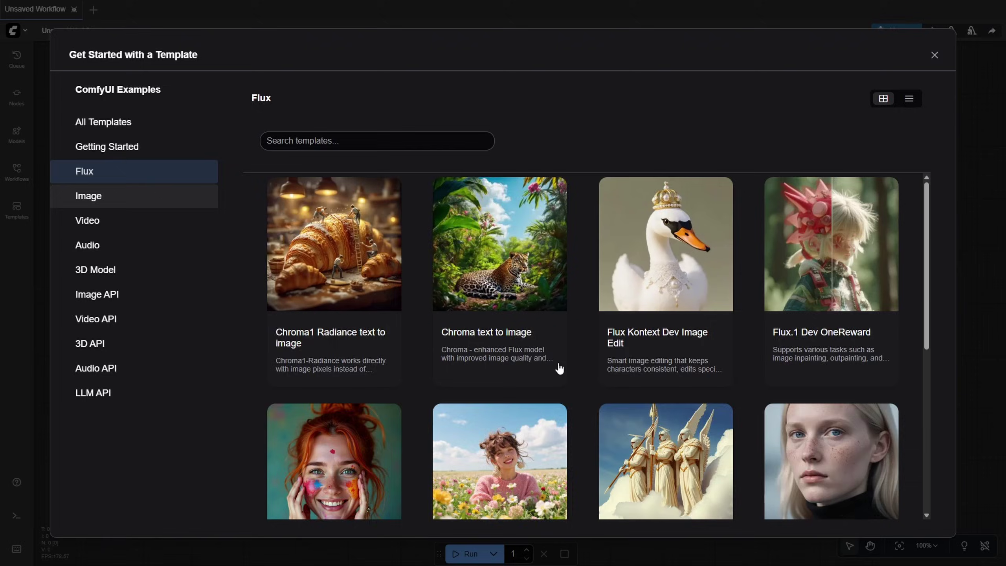
pyautogui.scroll(-4, 436, 341)
pyautogui.click(343, 337)
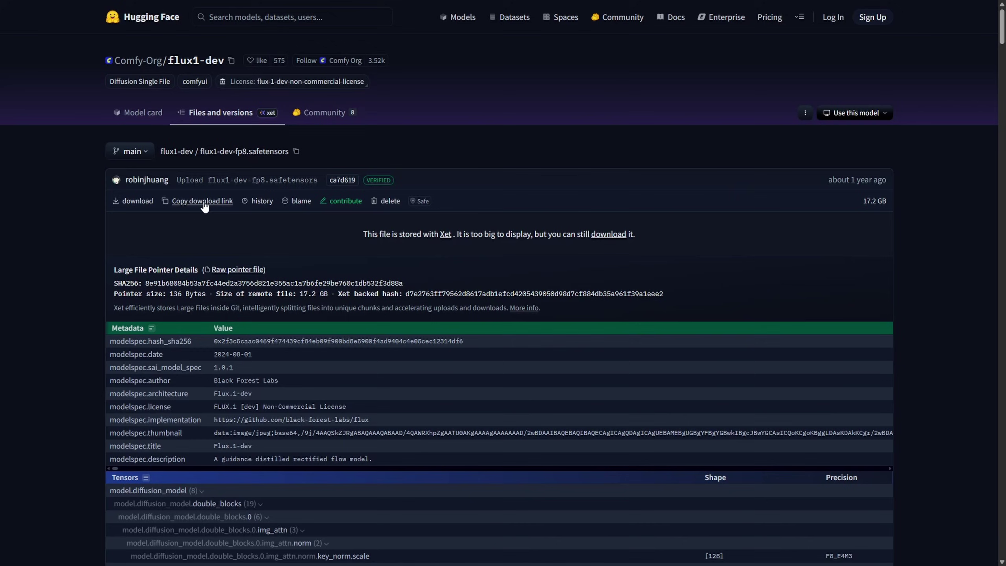
# - Copy the download link for flux1-dev-fp8.safetensors on Hugging Face
pyautogui.click(205, 203)
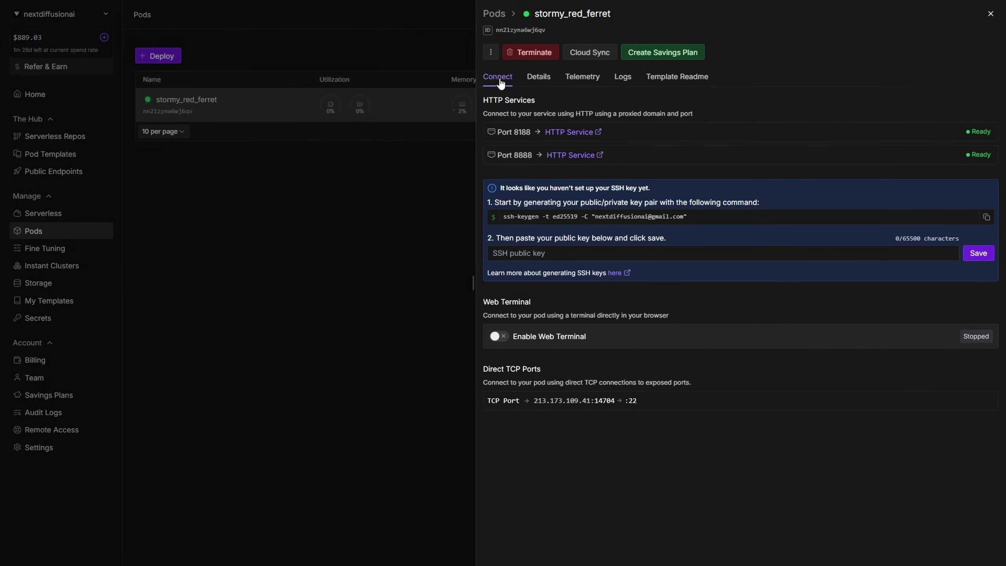
# - Open VS Code on port 8888 and cd into ComfyUI/models/checkpoints in a terminal
pyautogui.click(574, 155)
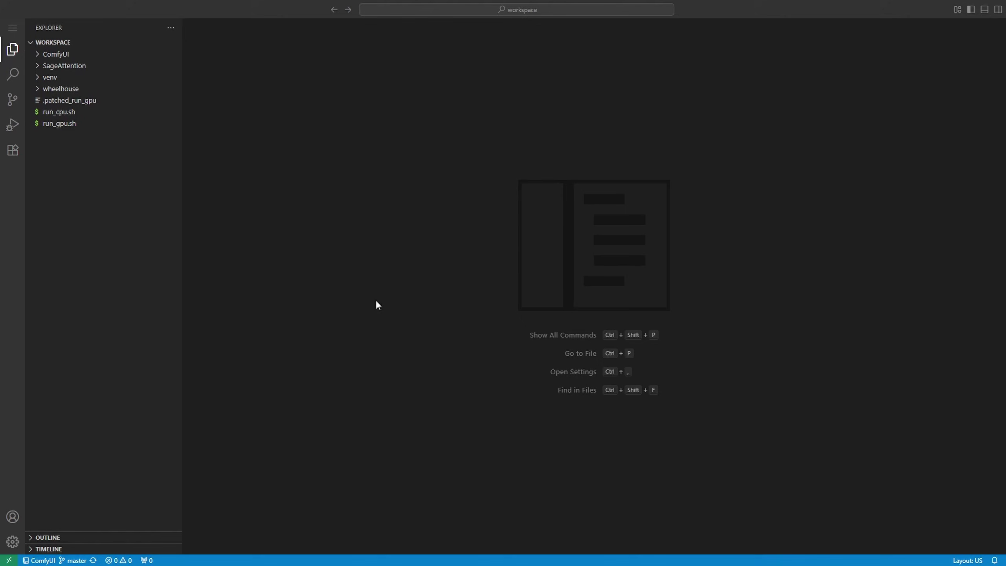
pyautogui.click(985, 10)
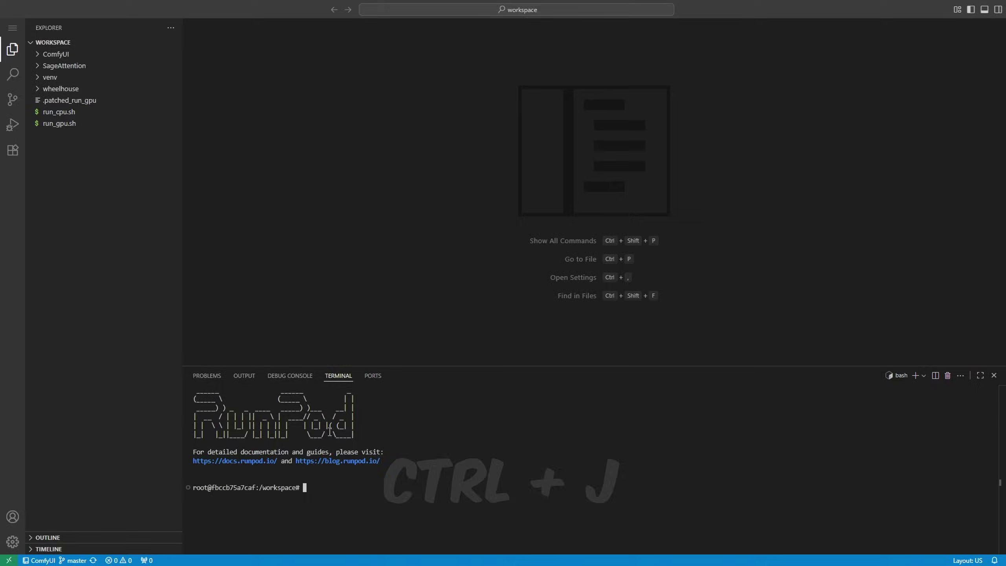
pyautogui.write('cd ')
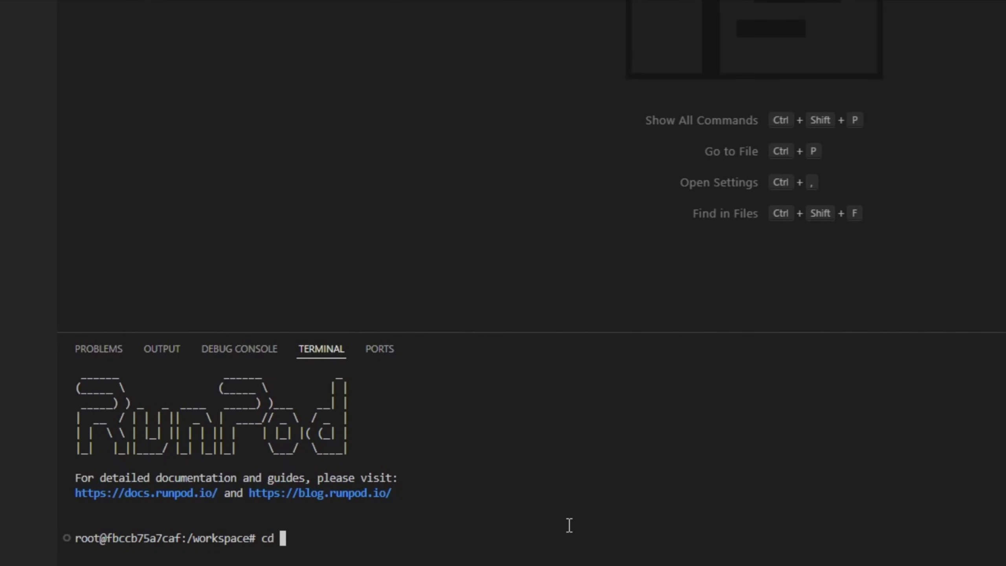
pyautogui.write('ComfyUI/mode')
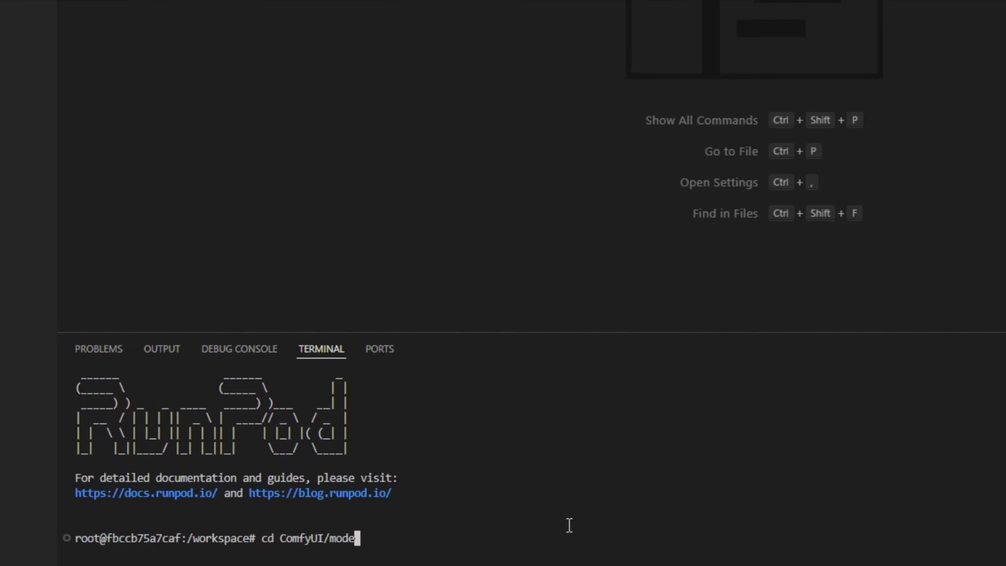
pyautogui.write('ls/checkpoin')
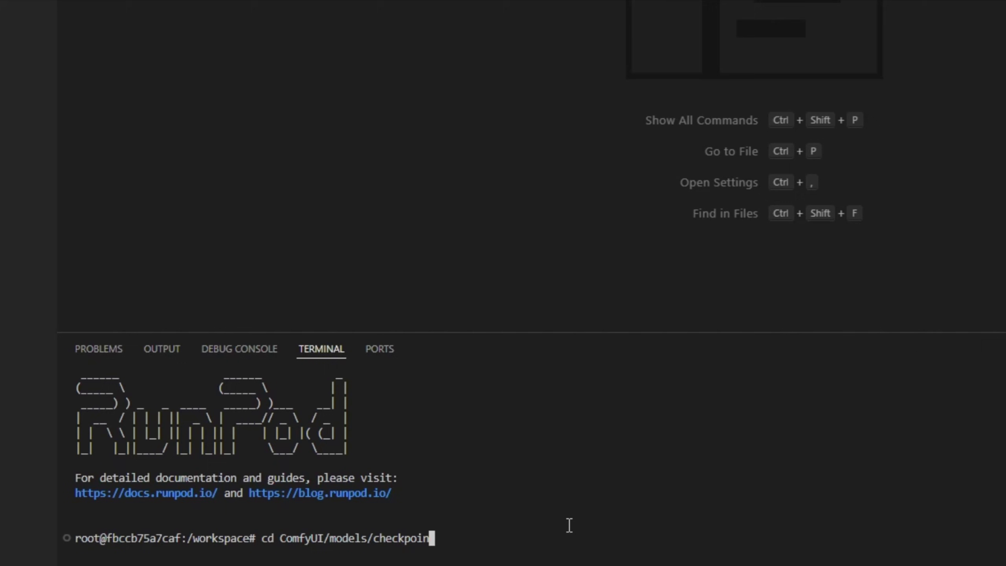
pyautogui.write('ts')
pyautogui.press('Return')
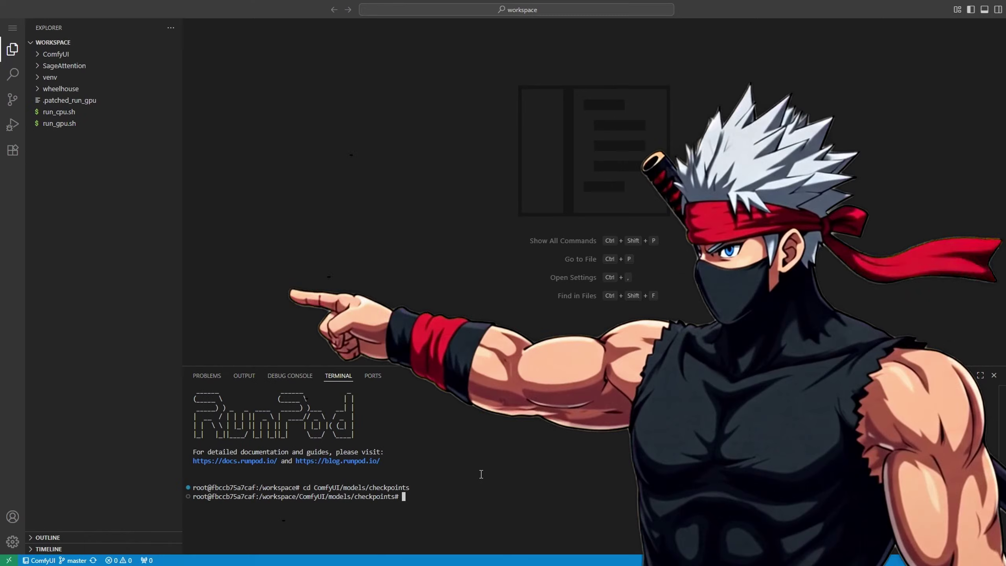
# - In a terminal opened on the checkpoints folder, wget the copied flux1-dev-fp8 link
pyautogui.click(56, 53)
pyautogui.click(78, 263)
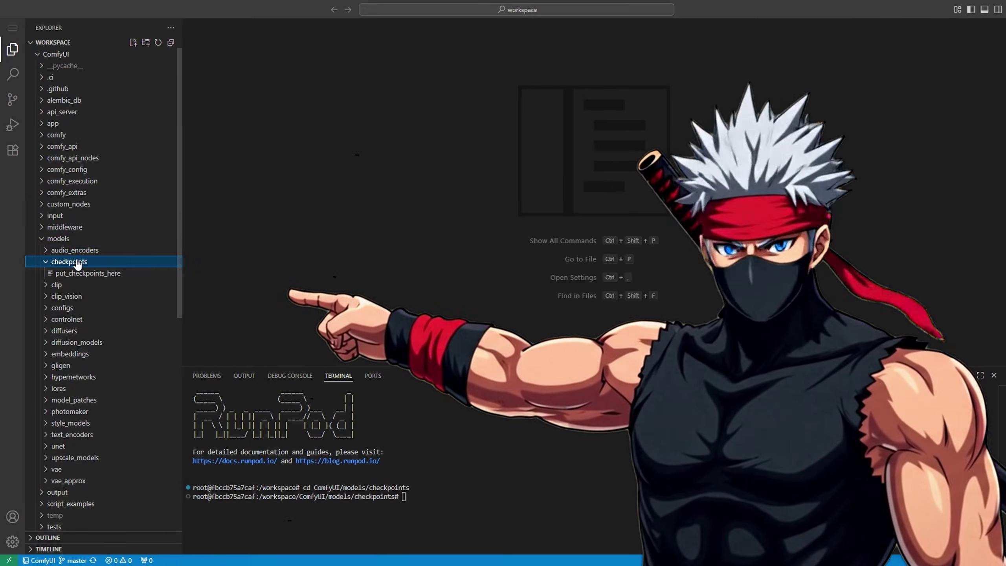
pyautogui.rightClick(77, 264)
pyautogui.click(191, 292)
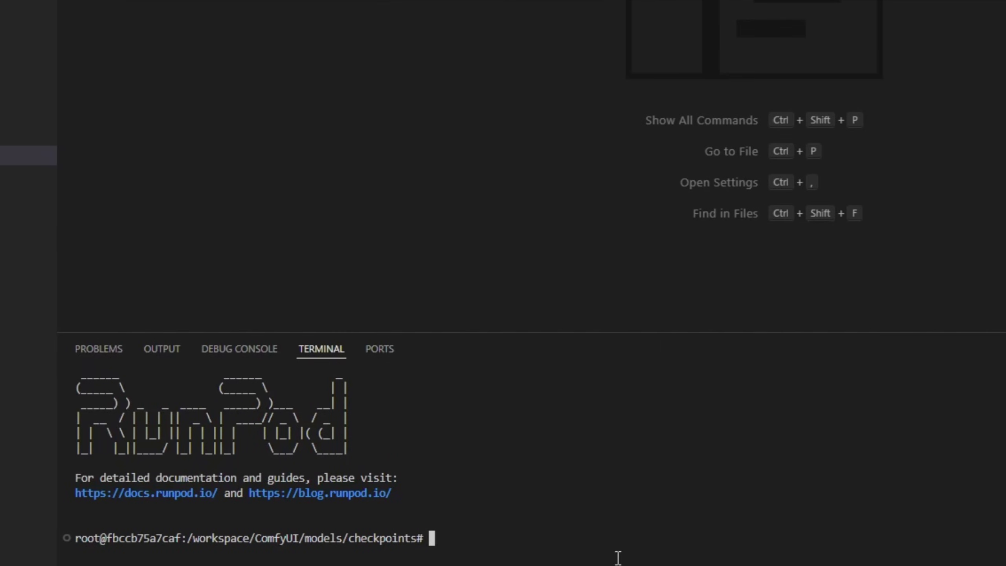
pyautogui.write('wget')
pyautogui.hotkey('ctrl', 'v')
pyautogui.press('Return')
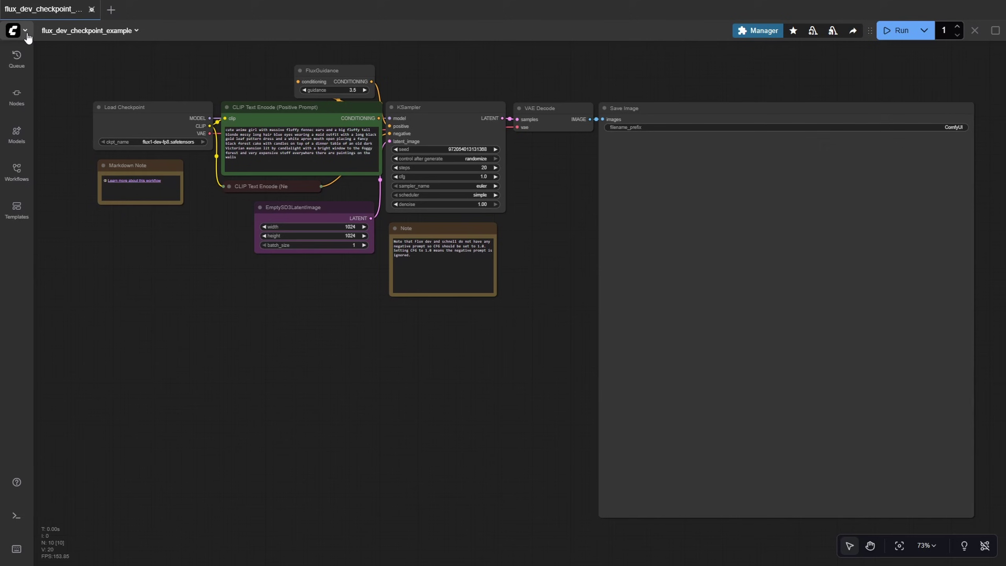
# - Refresh ComfyUI's node definitions so flux1-dev-fp8 becomes available
pyautogui.click(26, 32)
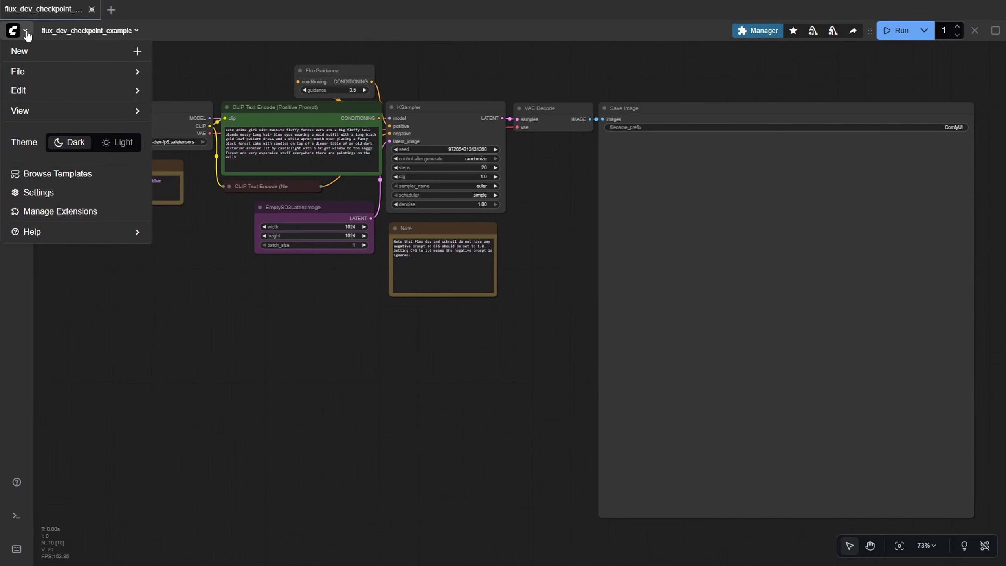
pyautogui.moveTo(131, 93)
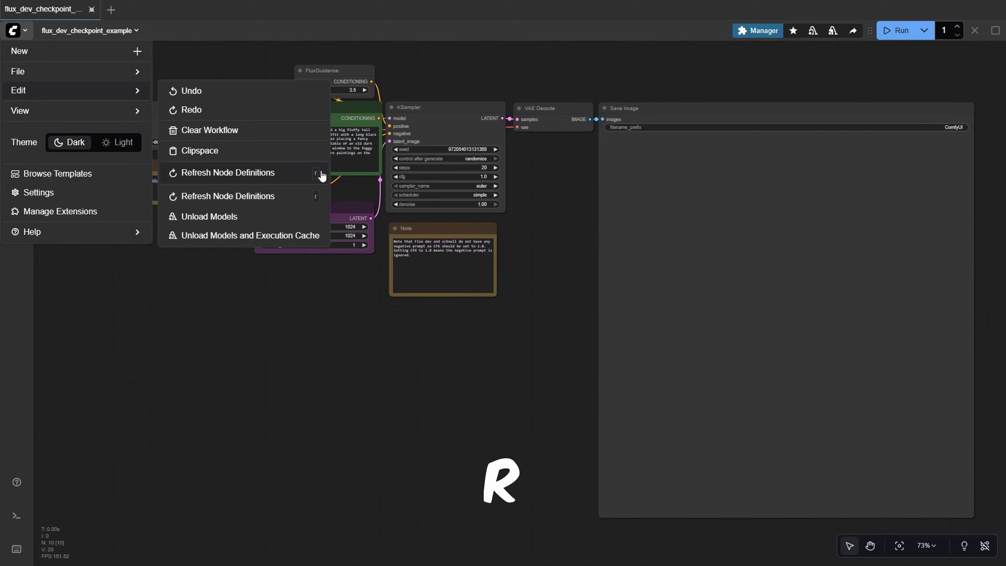
pyautogui.click(286, 170)
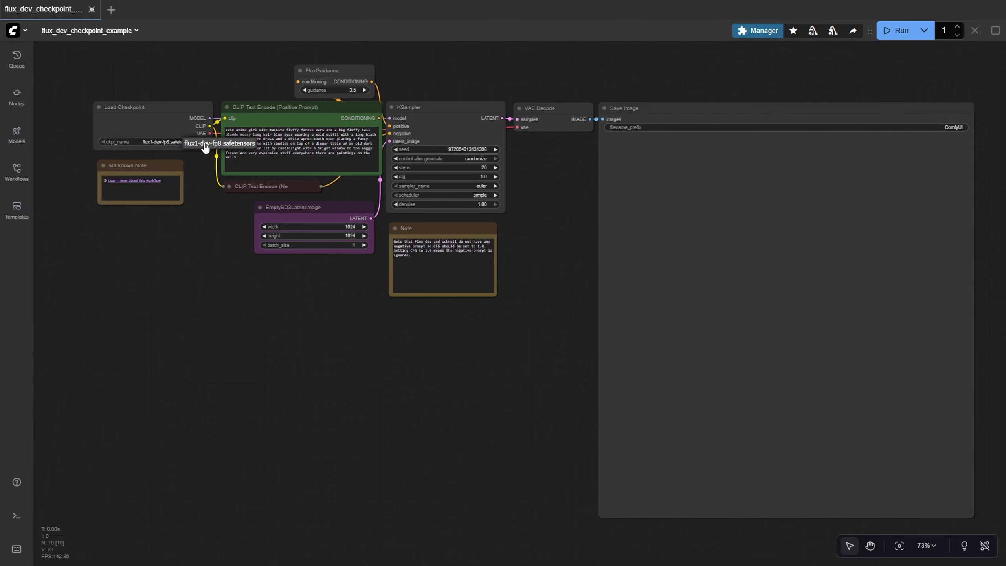
# - Replace the positive prompt with the neon sci-fi GPU prompt and run the workflow
pyautogui.click(244, 159)
pyautogui.hotkey('ctrl', 'a')
pyautogui.hotkey('ctrl', 'v')
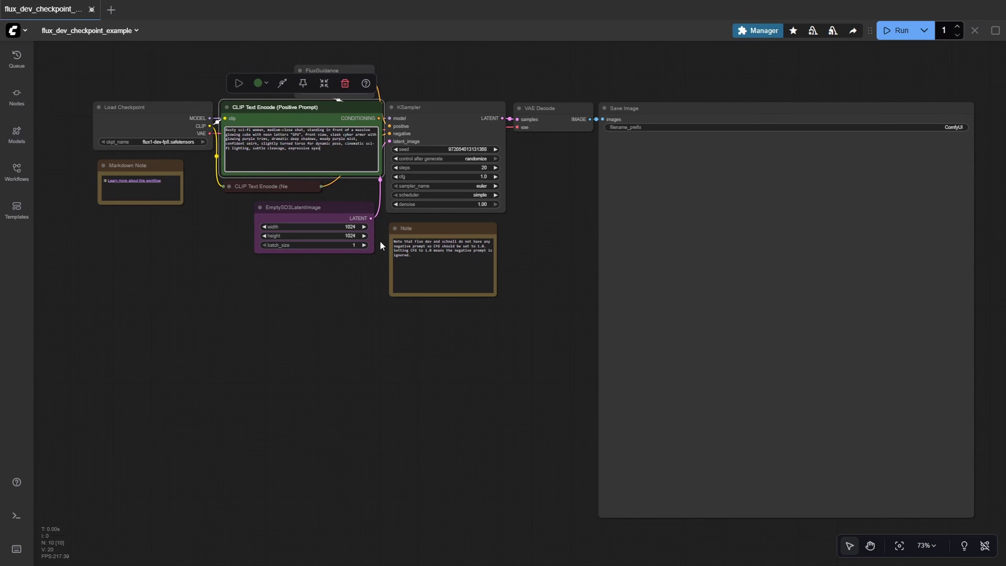
pyautogui.click(897, 31)
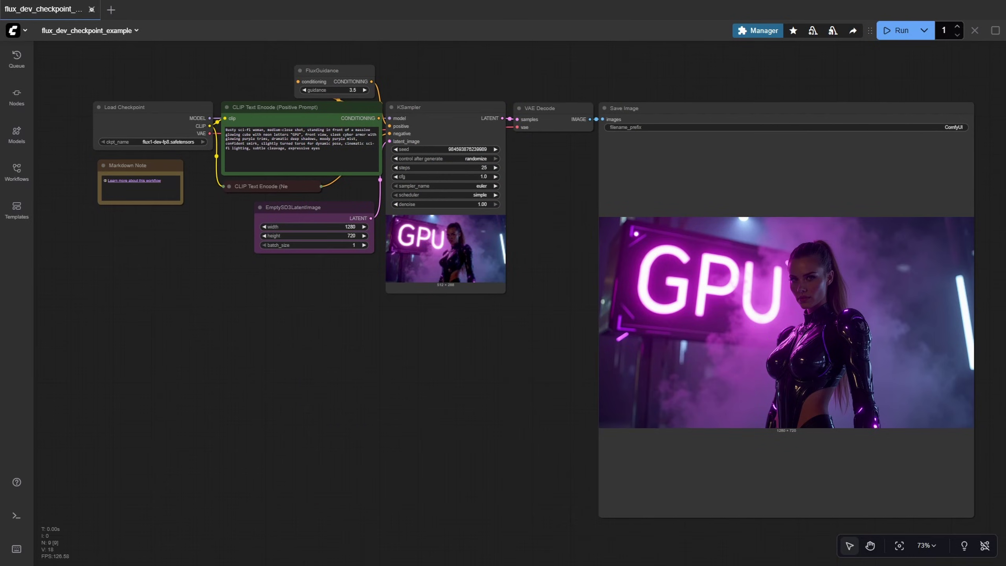
# - View the generated 1280×720 GPU image full size from the Queue panel
pyautogui.click(17, 58)
pyautogui.click(88, 123)
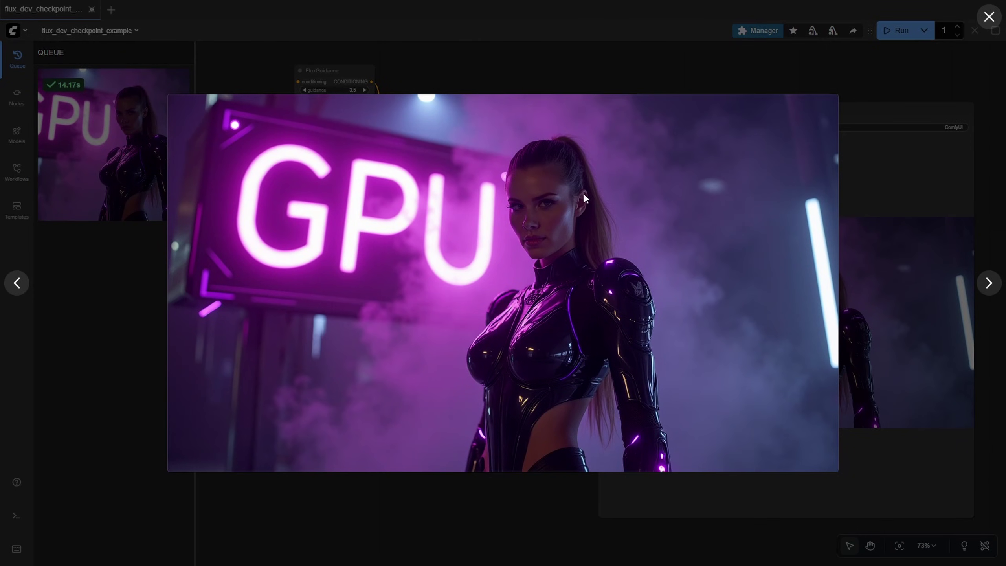
pyautogui.click(439, 504)
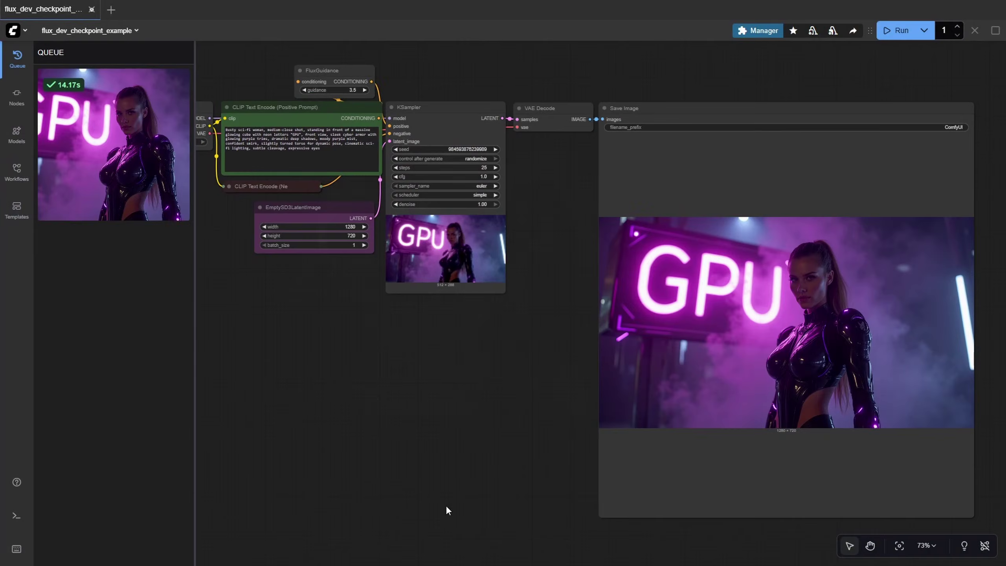
pyautogui.click(16, 63)
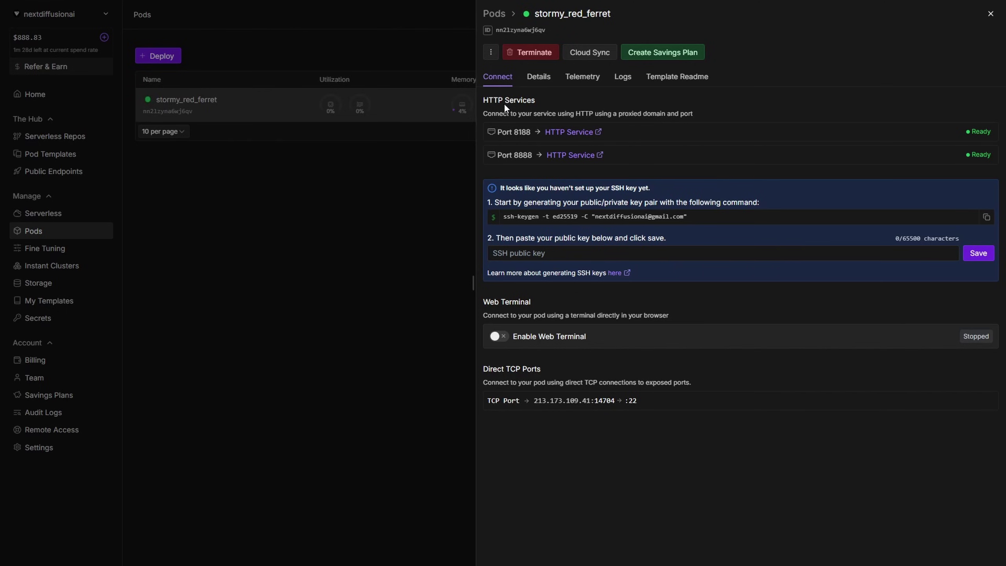
# - Terminate the stormy_red_ferret pod and keep the ComfyUI SageAttention volume selected
pyautogui.click(541, 60)
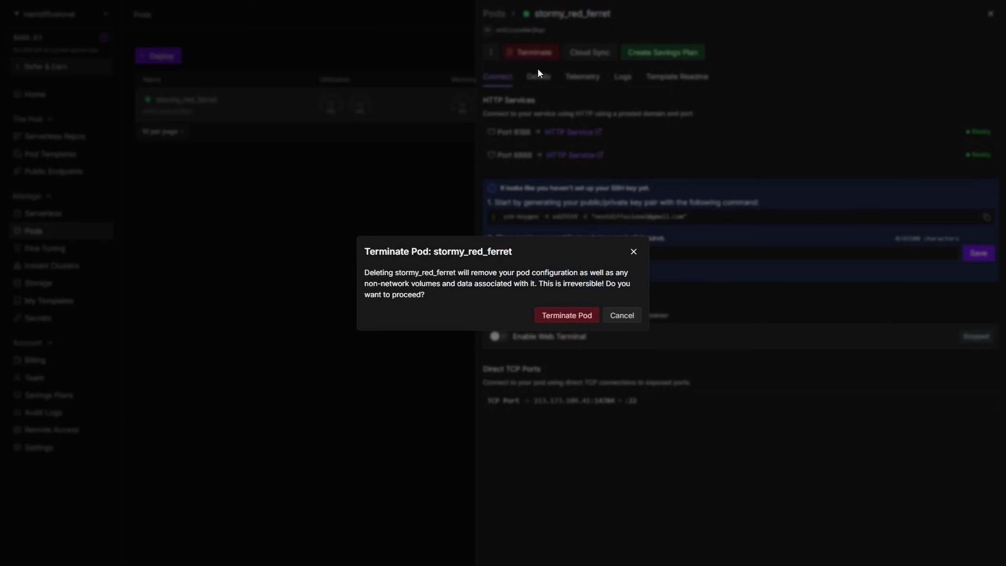
pyautogui.click(578, 315)
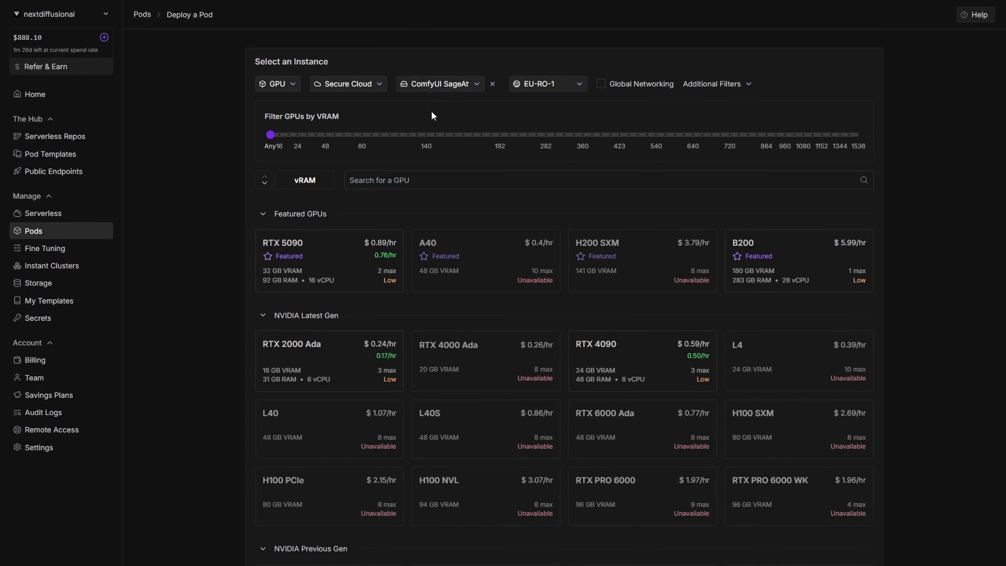
pyautogui.click(459, 85)
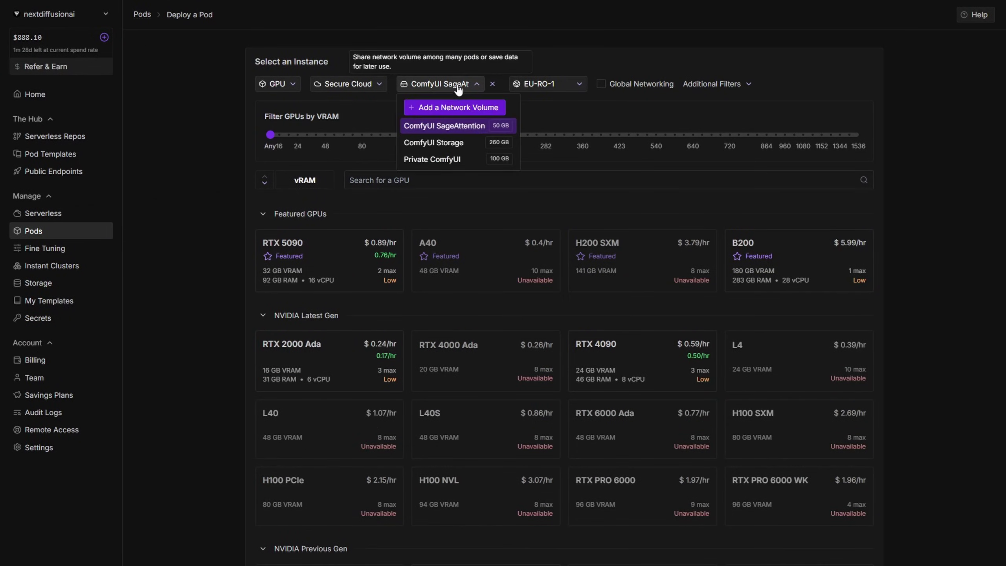
pyautogui.click(452, 126)
# - Keep the available GPUs filtered to CUDA 12.8
pyautogui.click(728, 89)
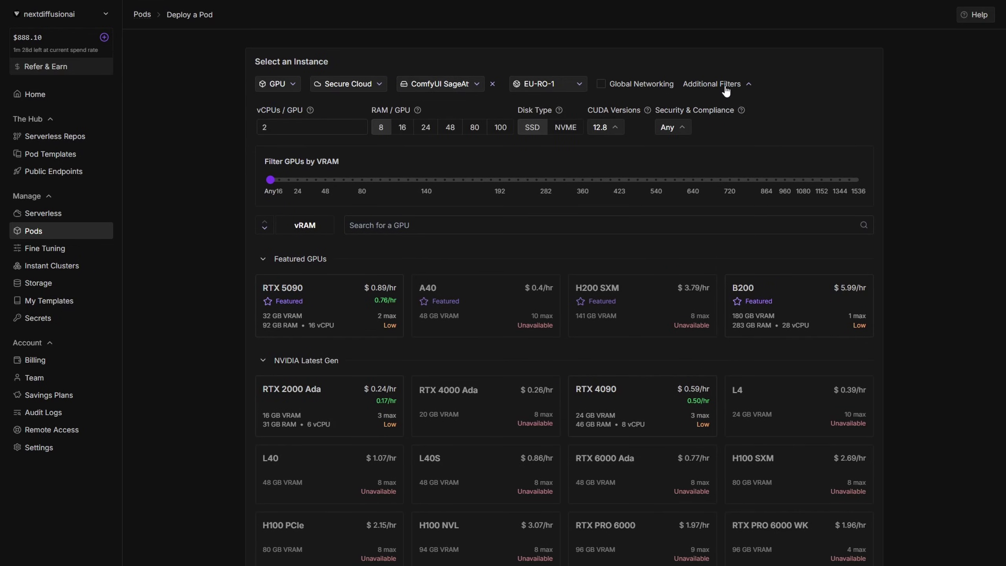
pyautogui.click(605, 128)
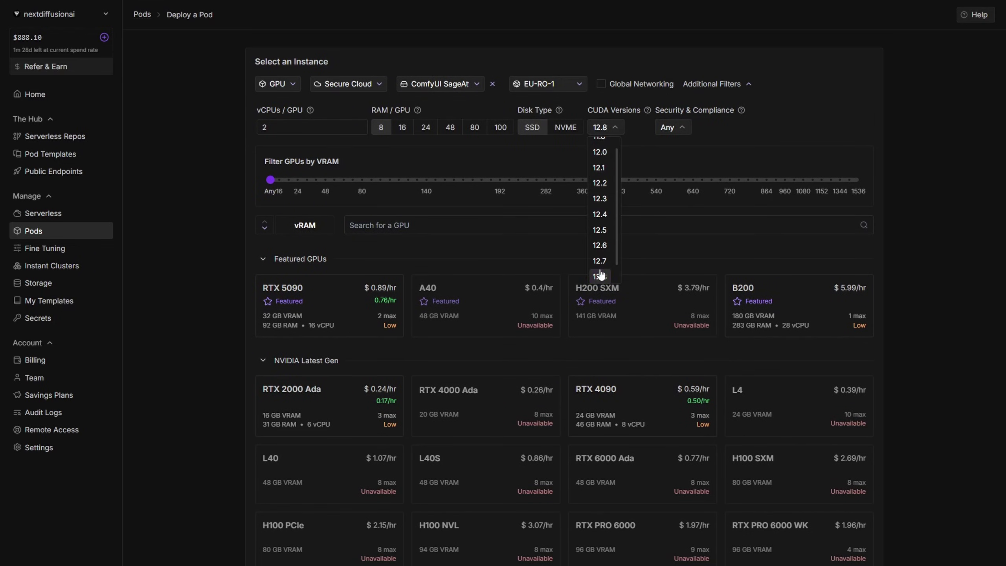
pyautogui.click(229, 298)
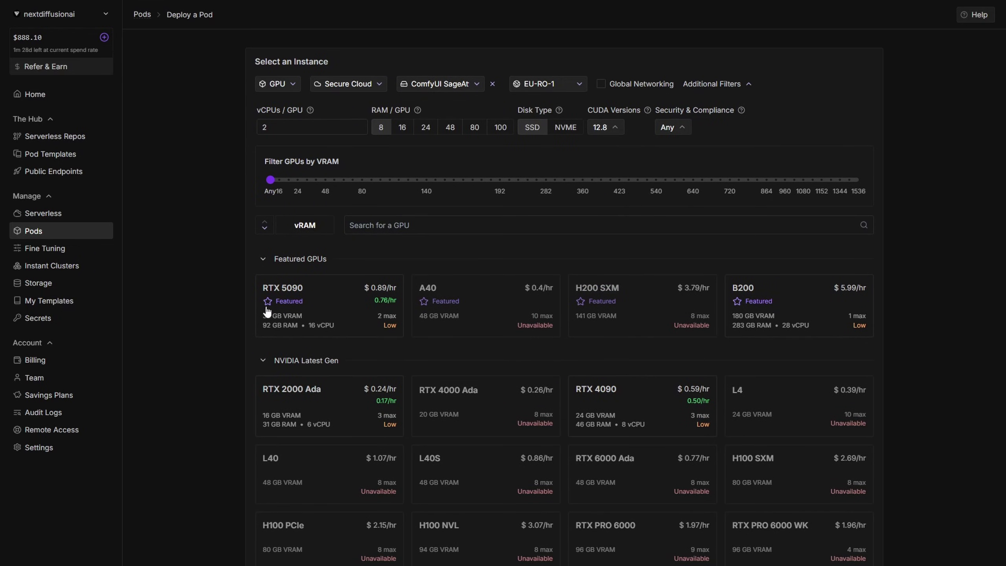
# - Deploy an on-demand RTX 5090 pod on the SageAttention template and open ComfyUI on port 8188
pyautogui.click(326, 305)
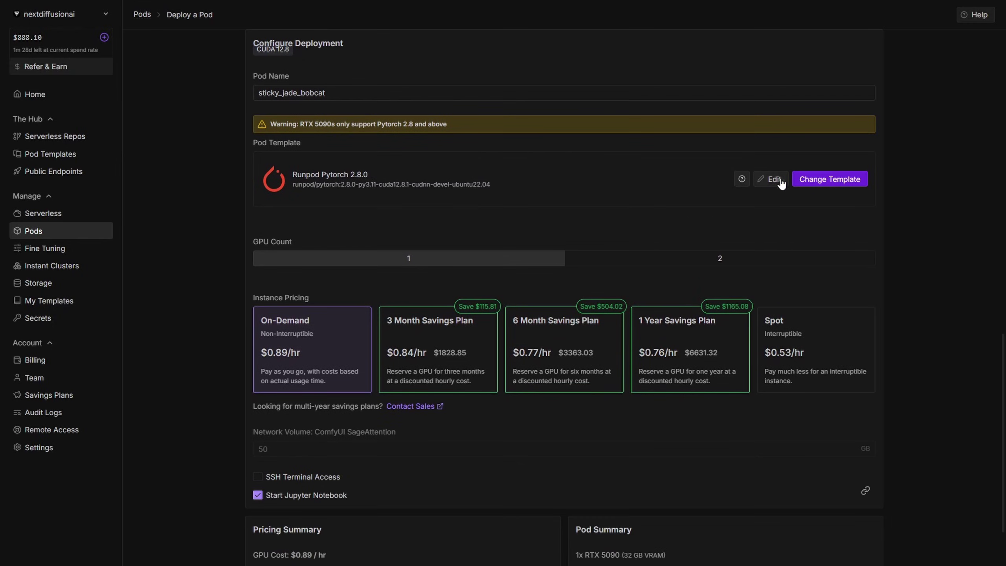
pyautogui.click(805, 179)
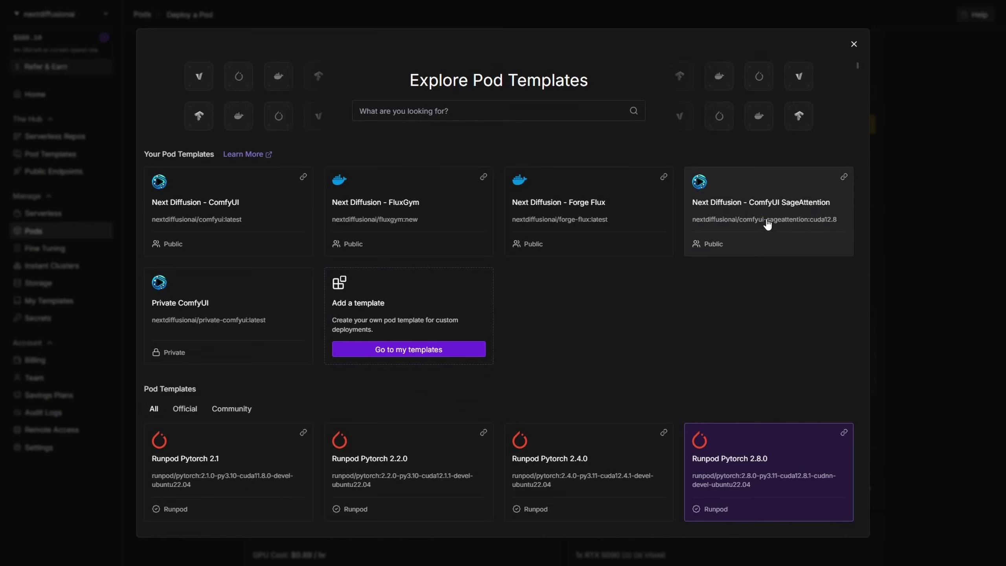
pyautogui.click(750, 218)
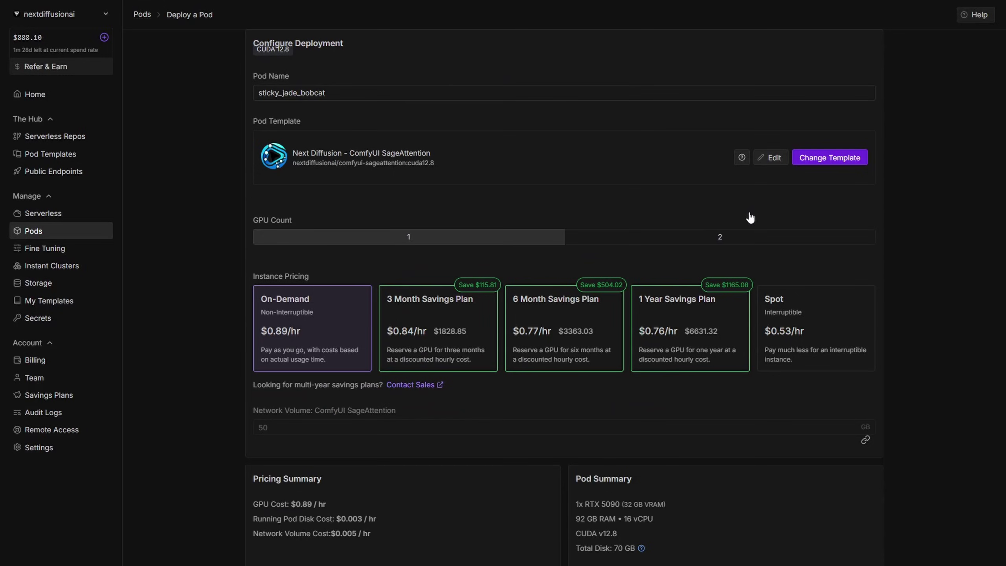
pyautogui.scroll(-1, 892, 392)
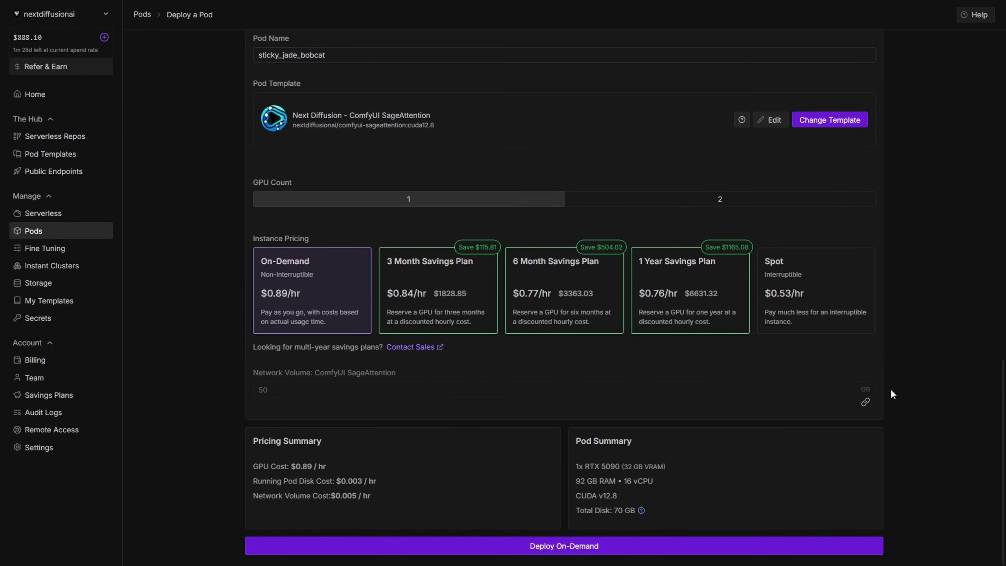
pyautogui.click(559, 547)
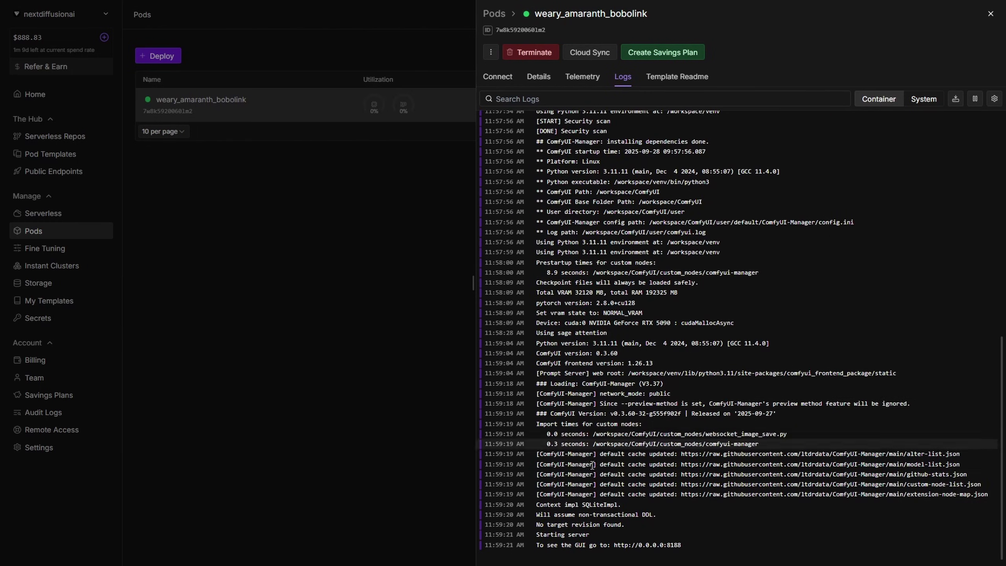
pyautogui.click(498, 77)
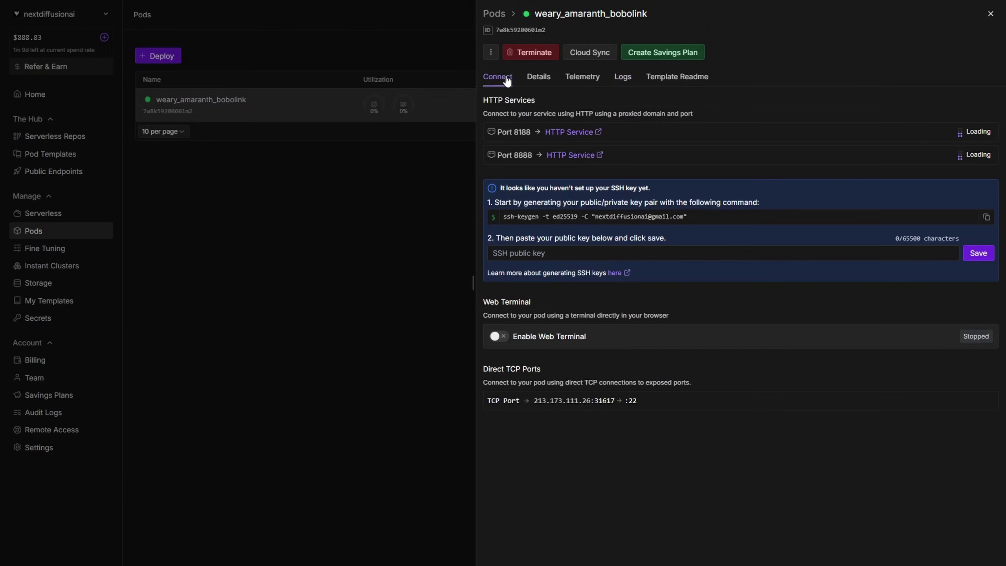
pyautogui.click(575, 135)
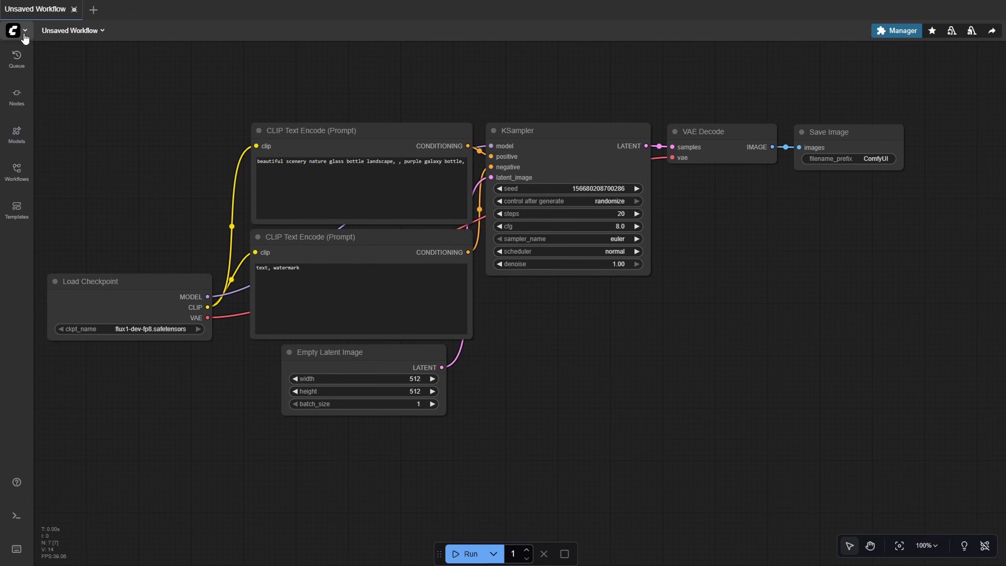
# - Load the flux_dev_checkpoint_example workflow from the Flux templates
pyautogui.click(21, 34)
pyautogui.click(79, 173)
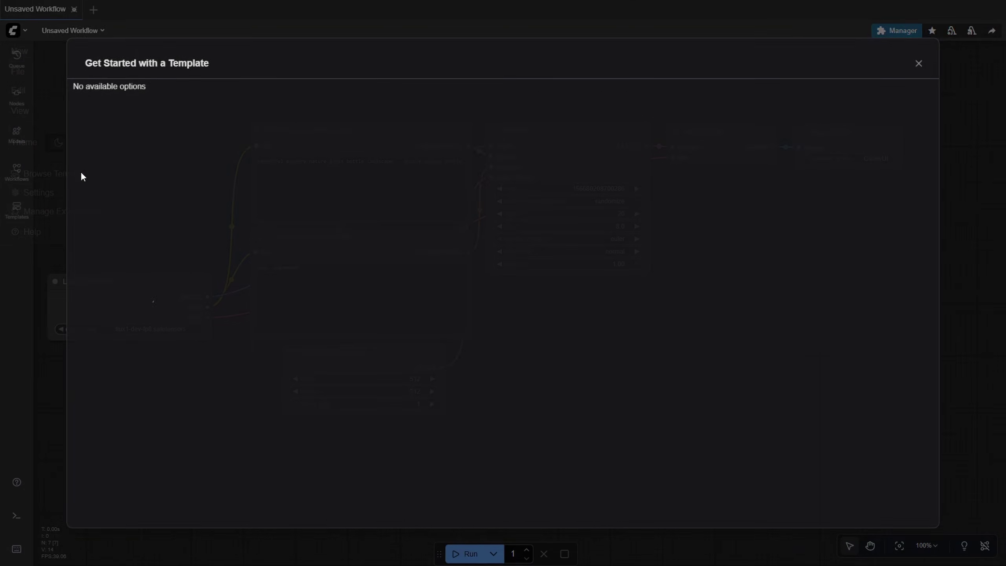
pyautogui.click(117, 179)
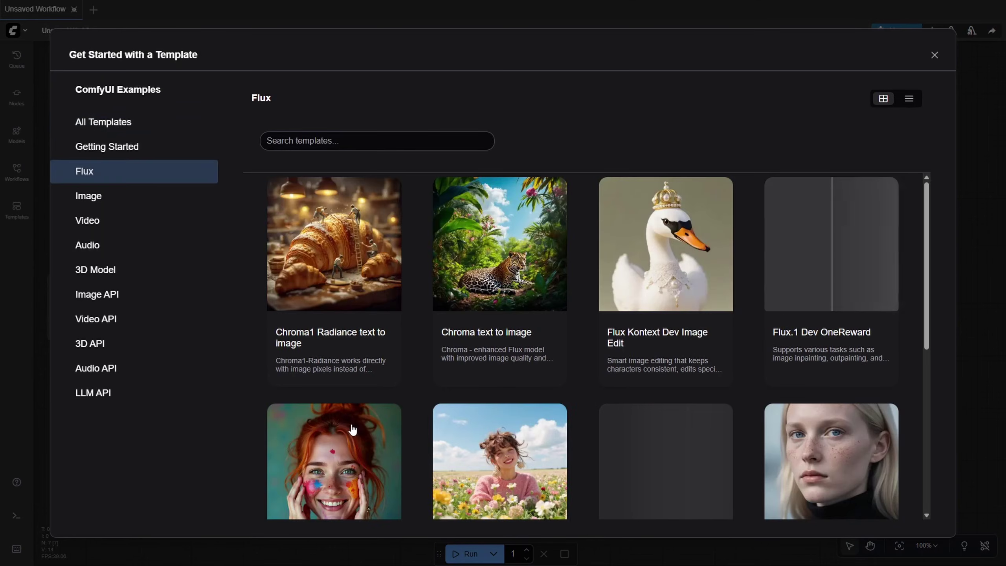
pyautogui.click(335, 456)
# - Replace the positive prompt with the new sci-fi prompt, dock the Run bar and generate
pyautogui.click(258, 157)
pyautogui.hotkey('ctrl', 'a')
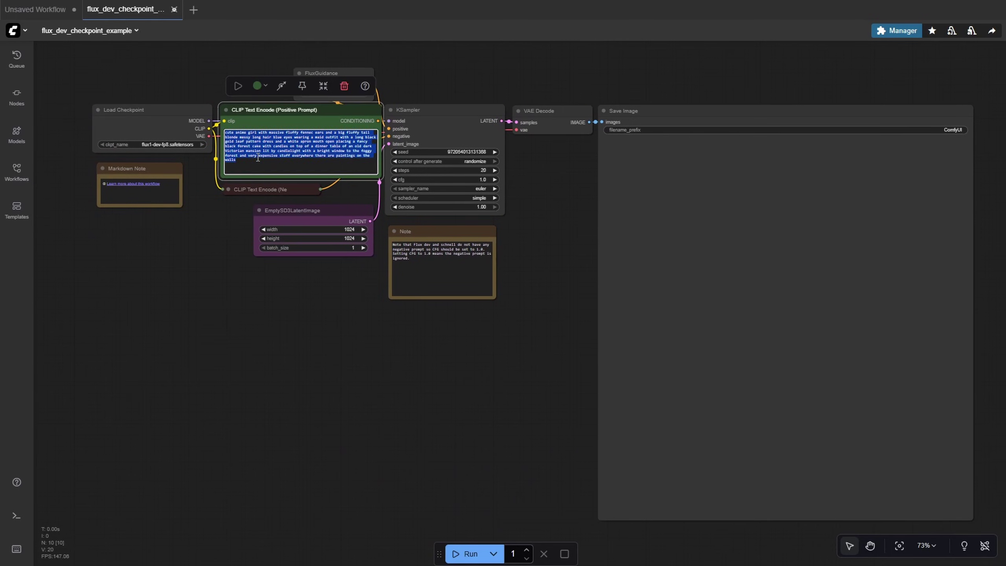
pyautogui.write('Busty sci-fi woman, medium-close shot (chest-up), standing in front of a massive glowing cube with neon letters "GPU", front view, sleek cyber armor with glowing purple trims, dramatic deep shadows, moody purple mist, confident smirk, slightly turned torso for dynamic pose, cinematic sci-fi lighting, subtle cleavage, expressive eyes')
pyautogui.moveTo(440, 554); pyautogui.dragTo(694, 36)
pyautogui.click(894, 31)
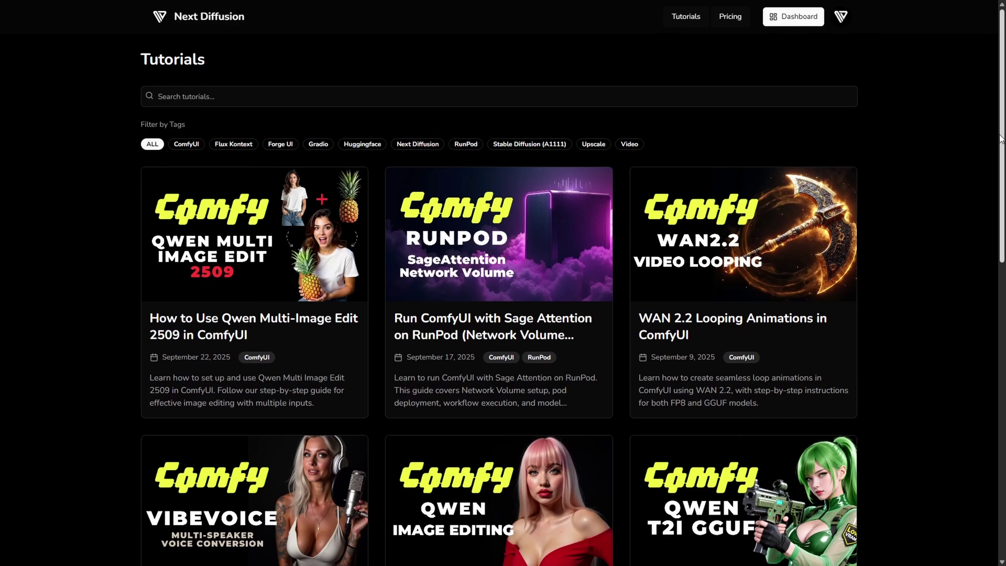
# - Browse the Tutorials cards and open the Qwen Multi-Image Edit 2509 tutorial
pyautogui.scroll(-6, 1005, 313)
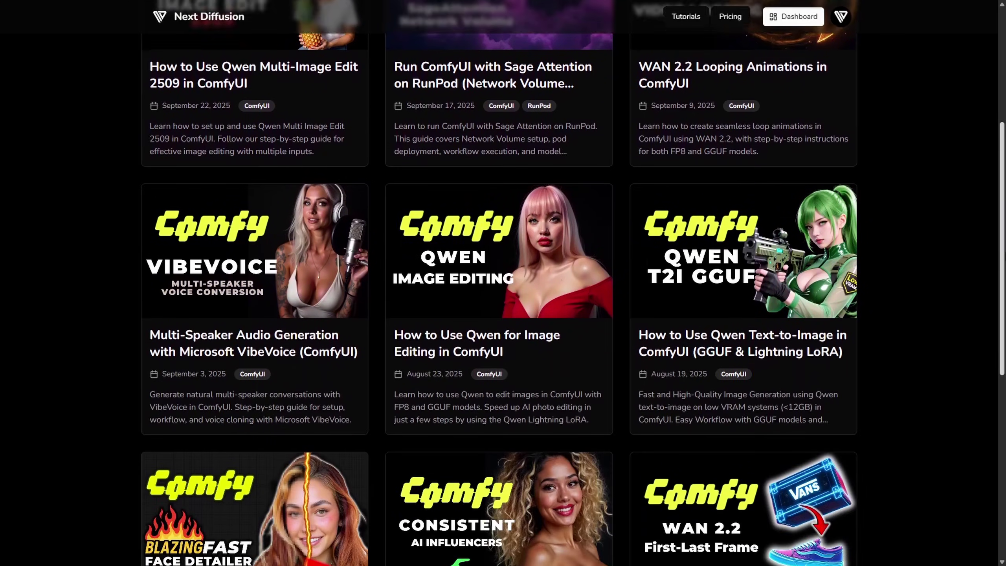
pyautogui.scroll(-3, 1005, 313)
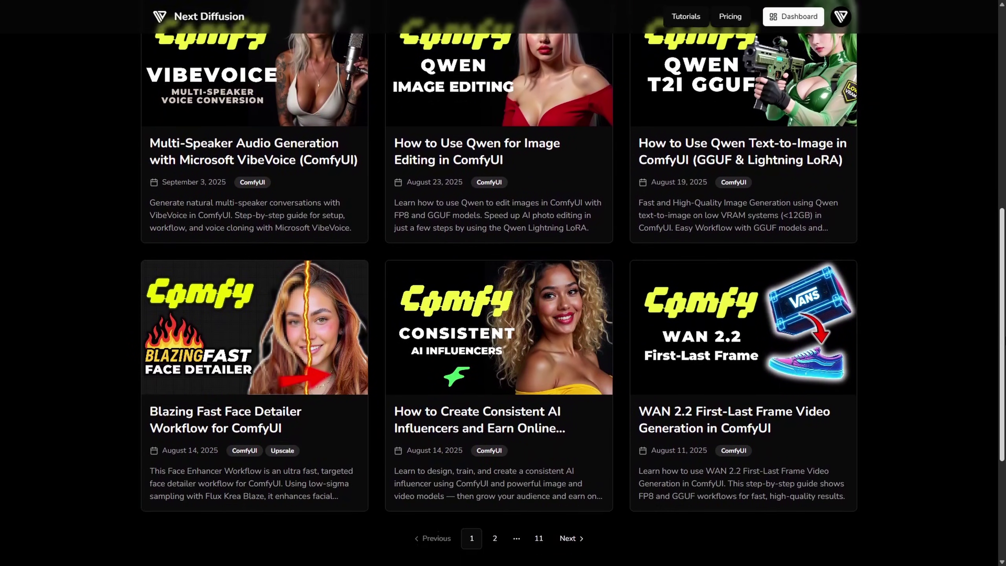
pyautogui.scroll(-3, 1005, 314)
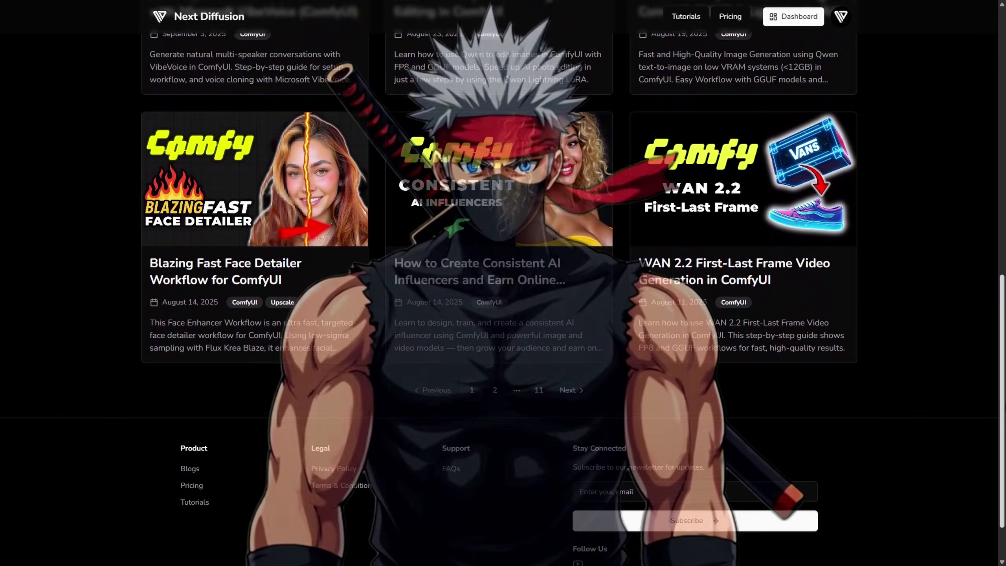
pyautogui.scroll(6, 993, 292)
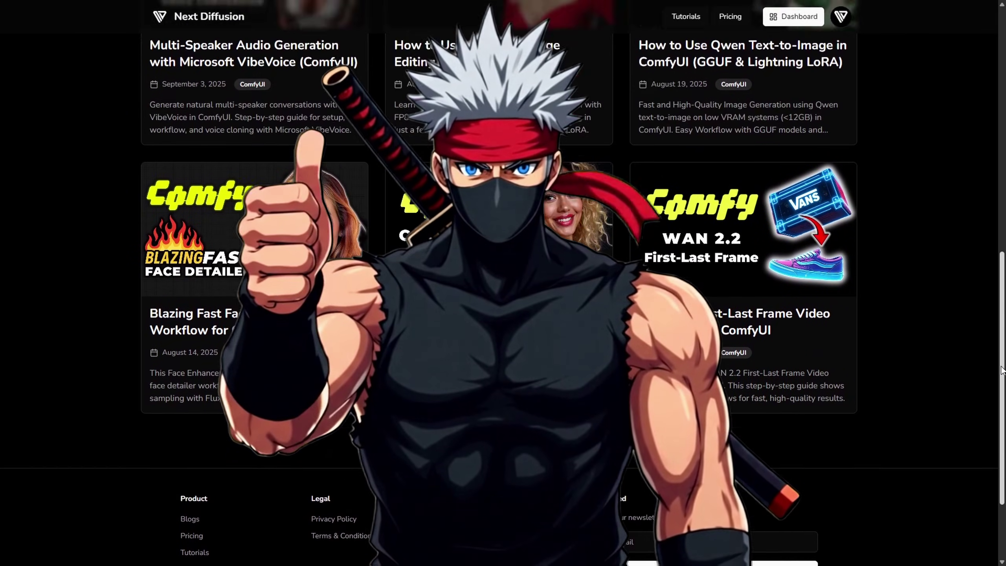
pyautogui.scroll(7, 993, 293)
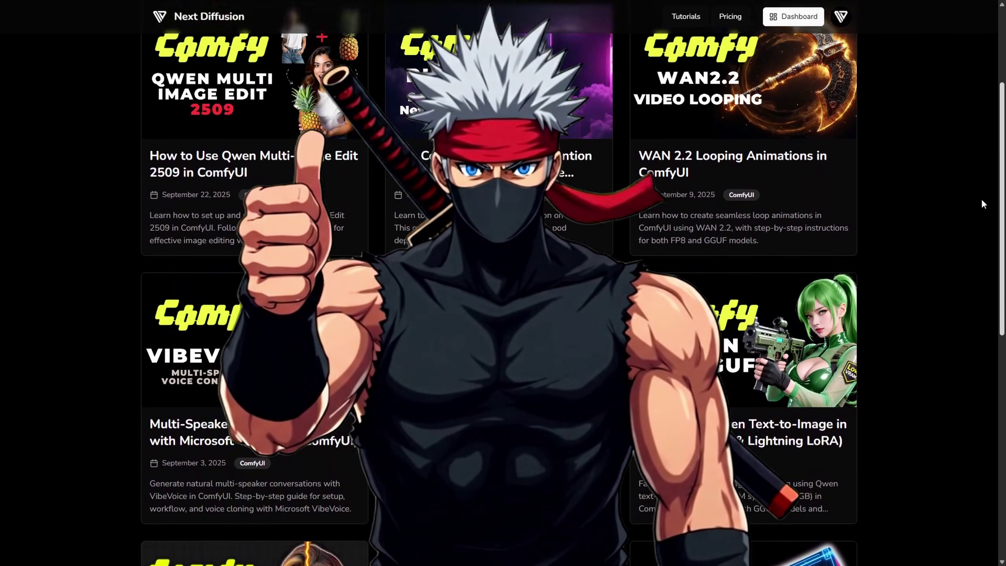
pyautogui.scroll(1, 979, 139)
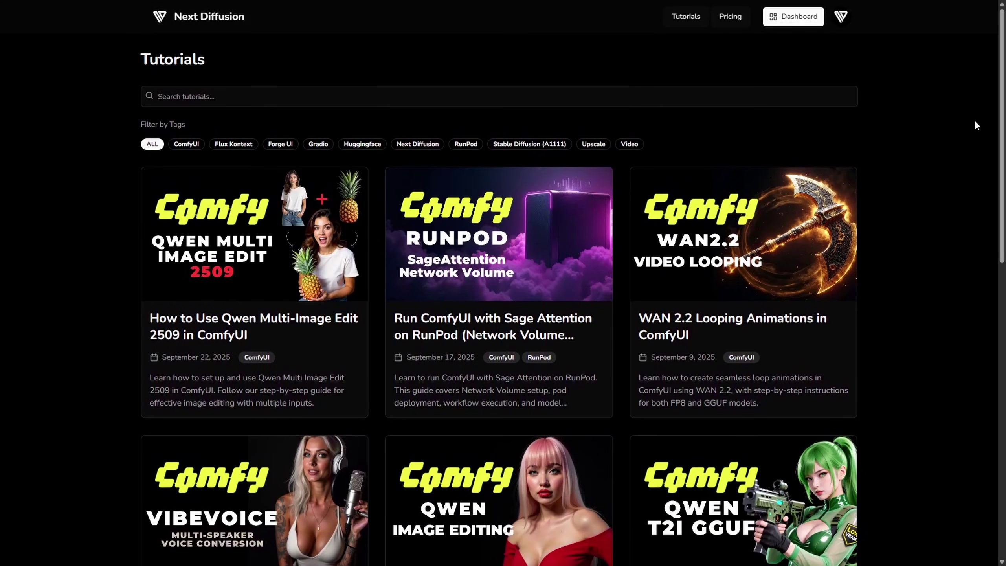
pyautogui.click(260, 284)
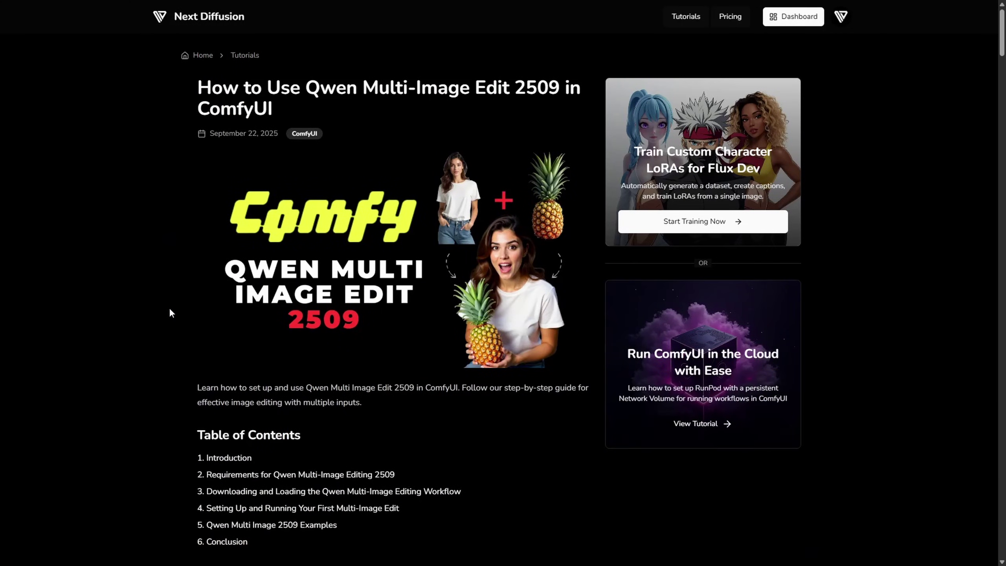
# - Scroll down the Qwen Multi-Image Edit 2509 article to its workflow steps
pyautogui.scroll(-8, 169, 314)
pyautogui.scroll(-15, 169, 313)
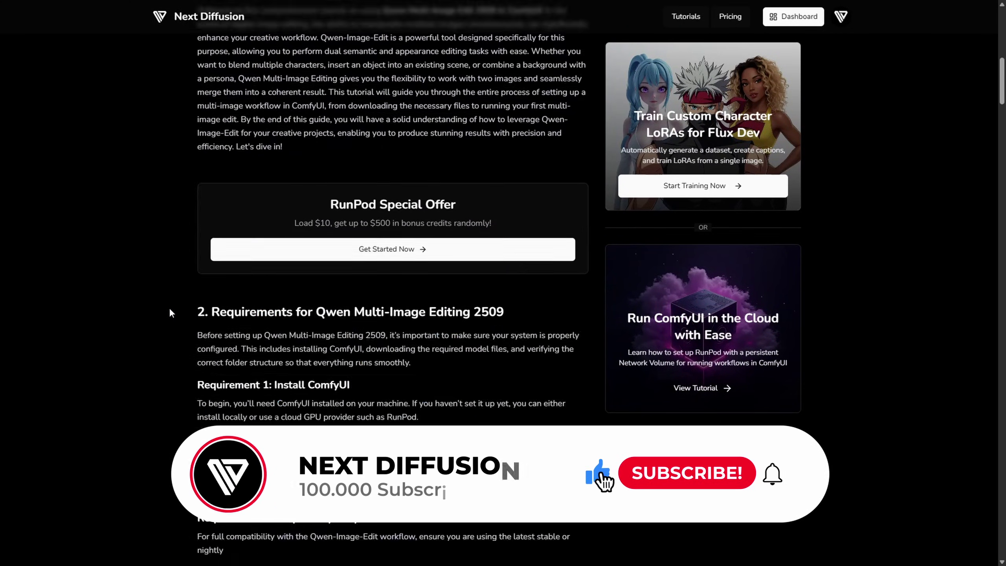
pyautogui.scroll(-15, 170, 313)
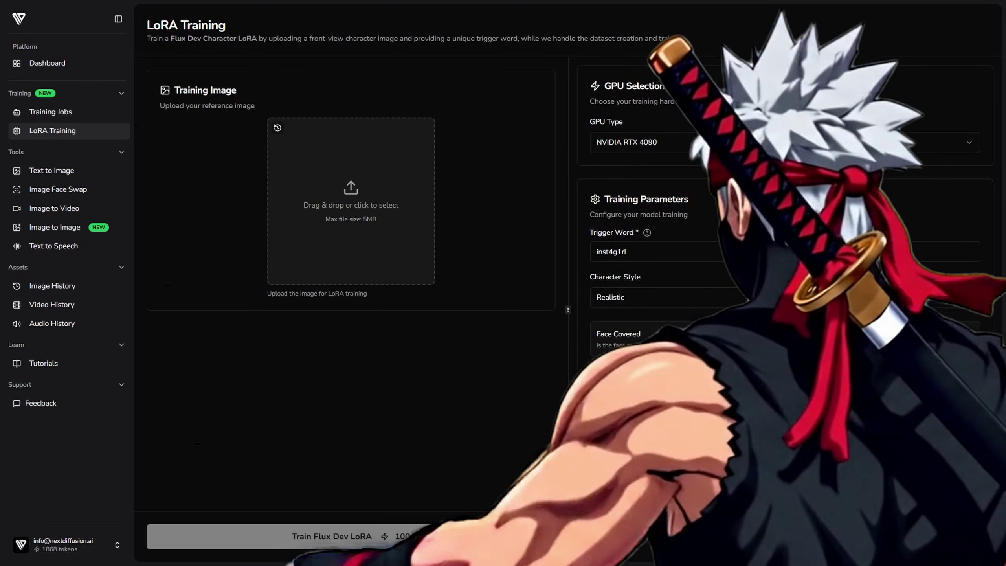
# - Upload the reference photo and keep NVIDIA RTX 4090 as the training GPU
pyautogui.moveTo(18, 164); pyautogui.dragTo(327, 218)
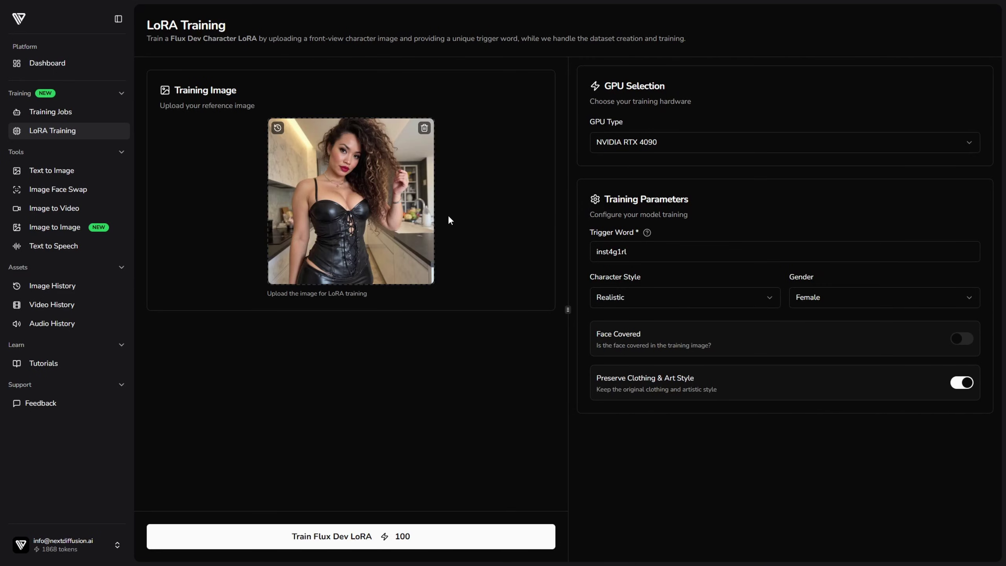
pyautogui.click(650, 143)
pyautogui.click(646, 167)
# - Set the trigger word to inst4g1rl and start the Flux Dev LoRA training
pyautogui.moveTo(638, 258); pyautogui.dragTo(611, 253)
pyautogui.click(456, 535)
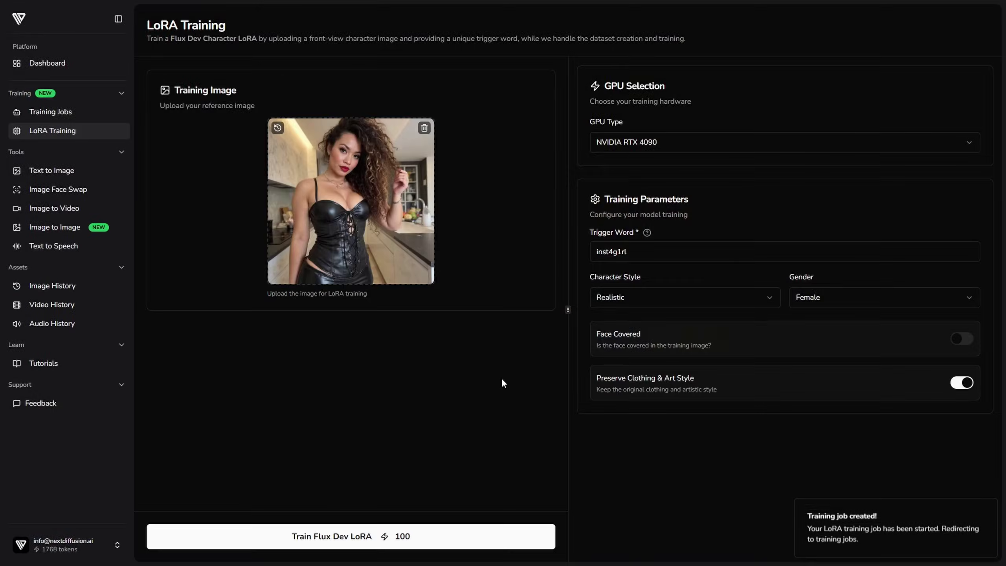
pyautogui.moveTo(998, 145); pyautogui.dragTo(1002, 183)
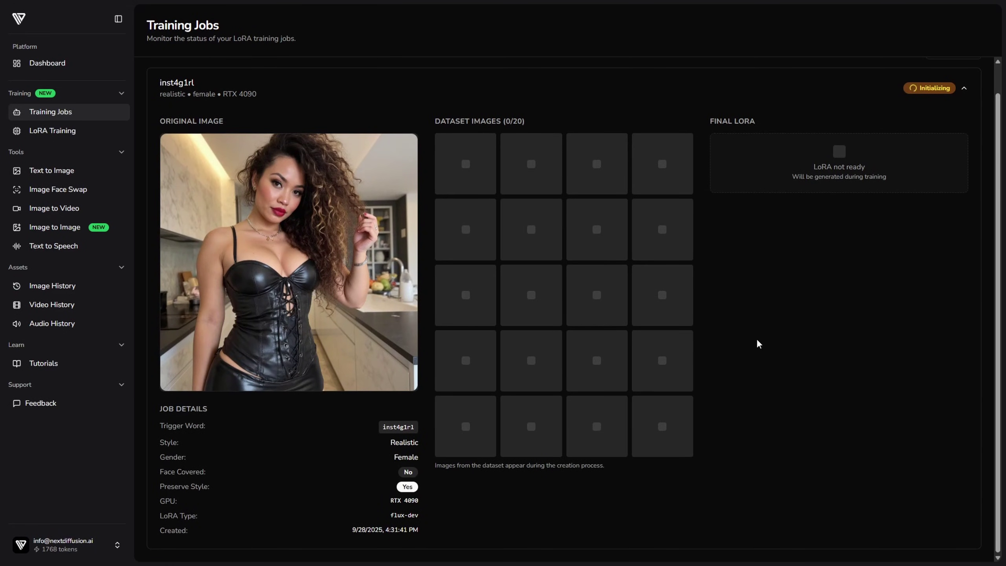